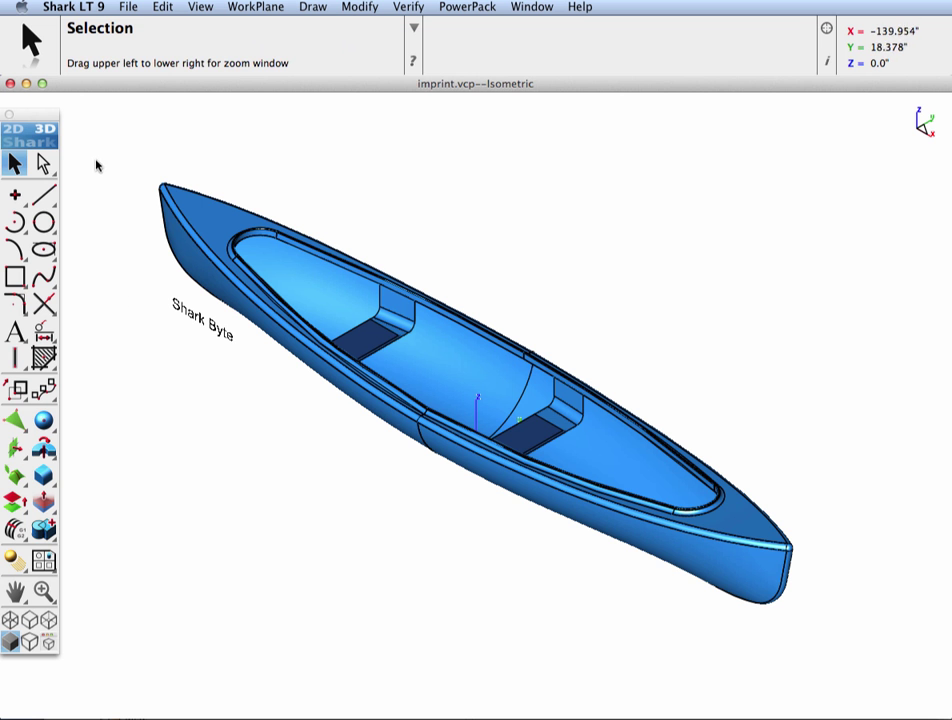
Project the "Shark Byte" text along the y direction onto the canoe solid, embedding the curves into its surface
drag(98, 151, 338, 433)
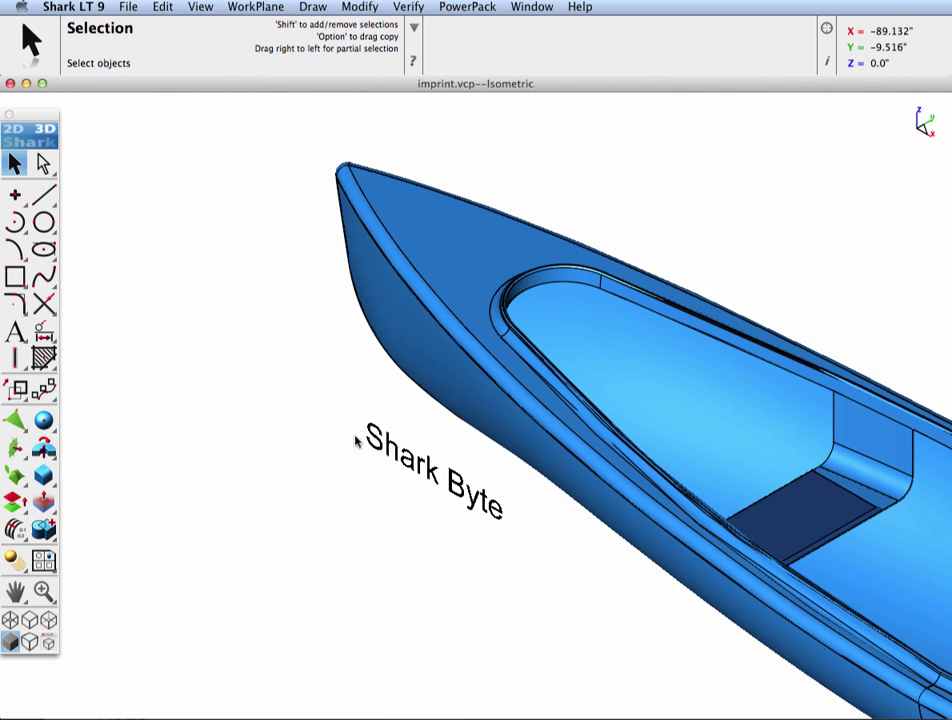
click(389, 448)
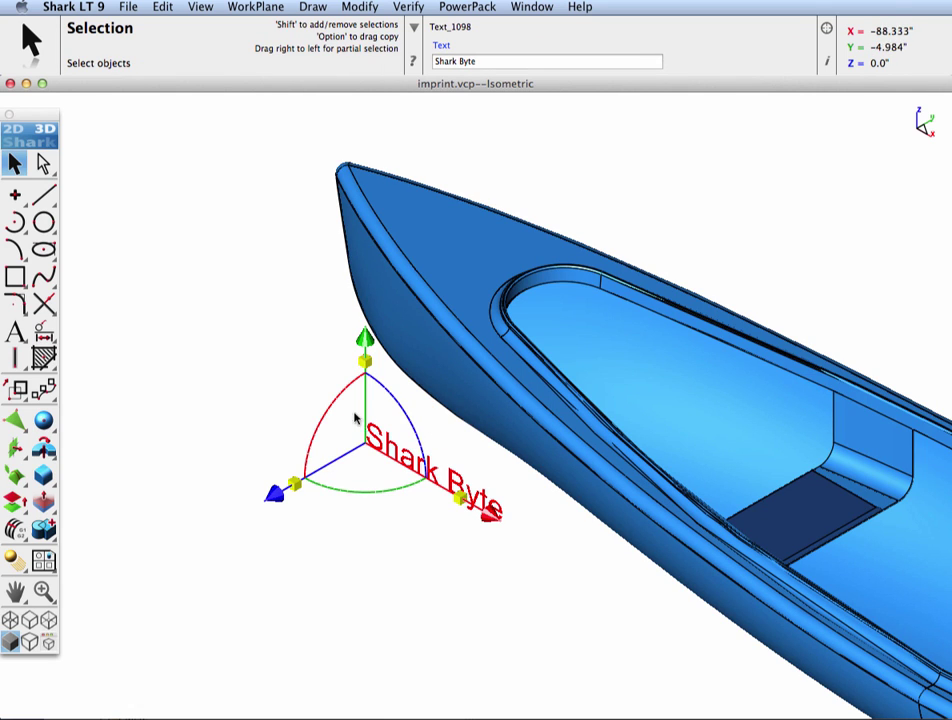
click(223, 385)
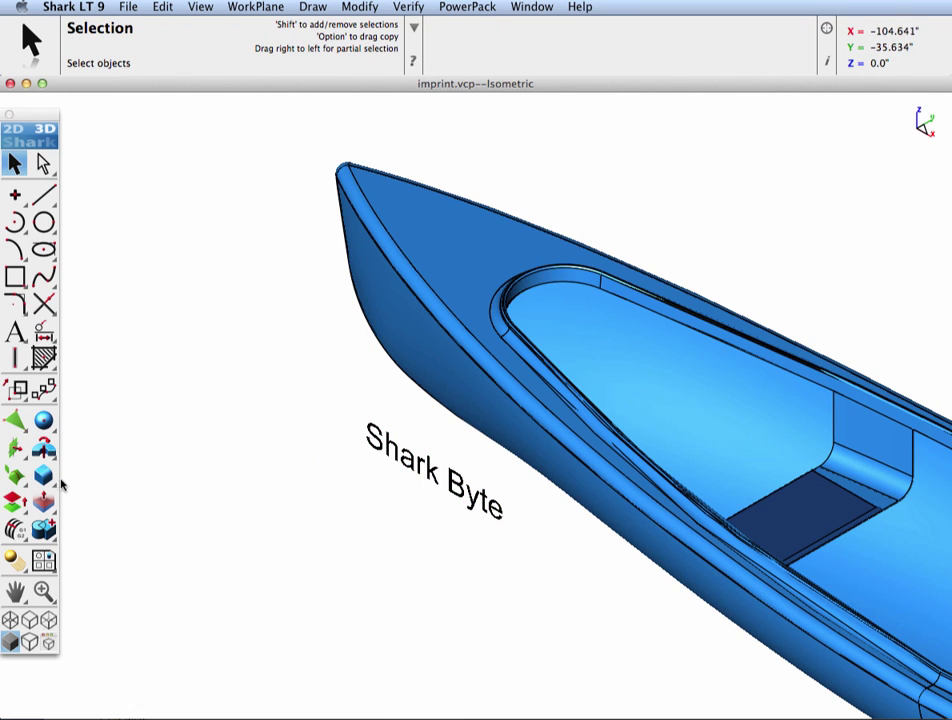
drag(16, 481, 77, 487)
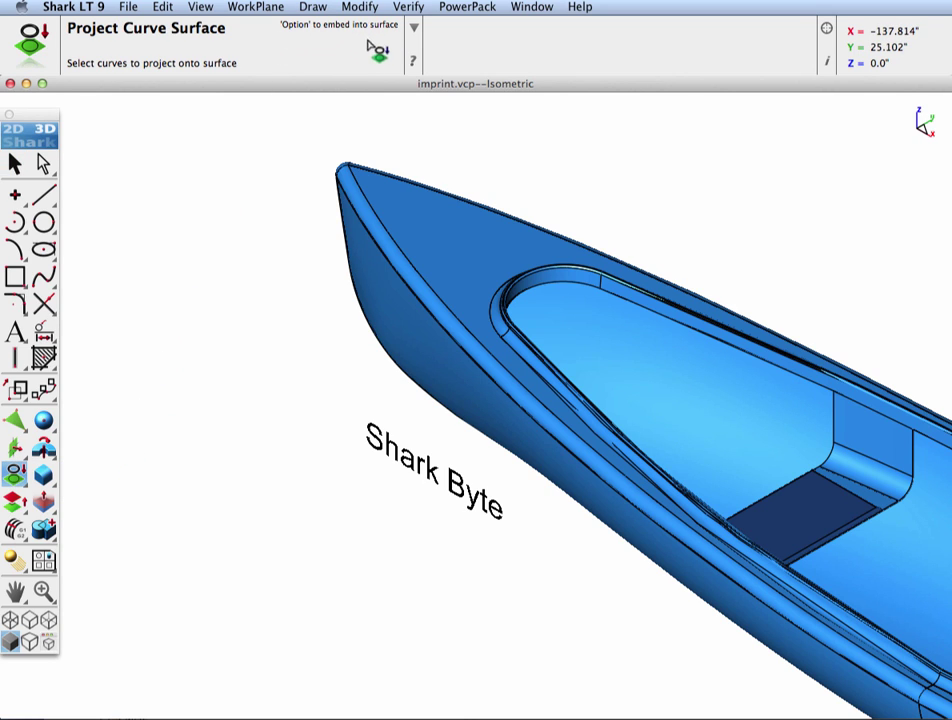
click(389, 459)
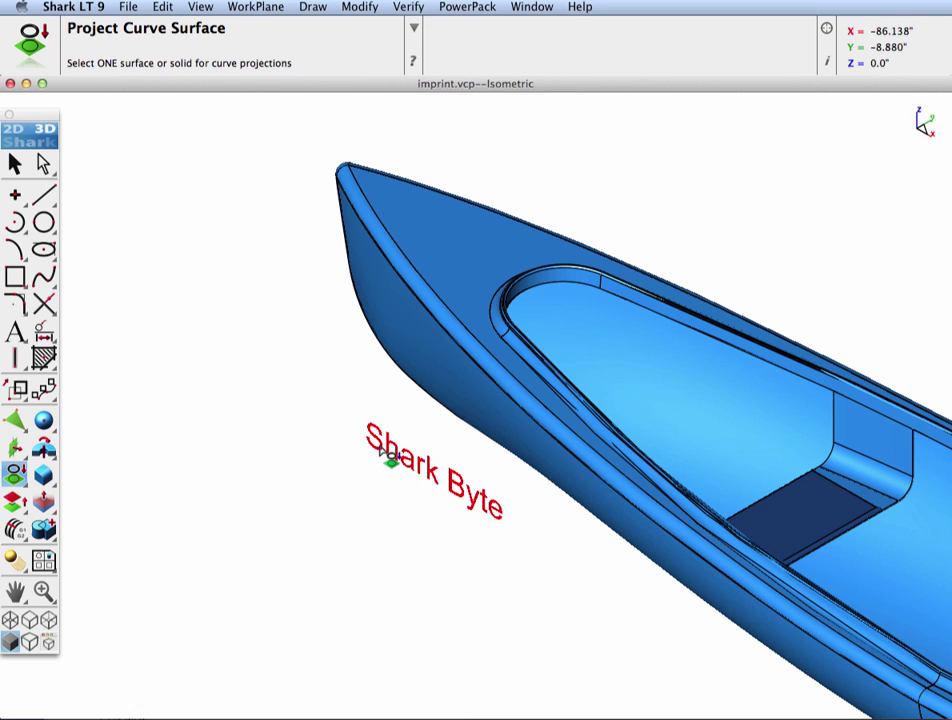
click(435, 368)
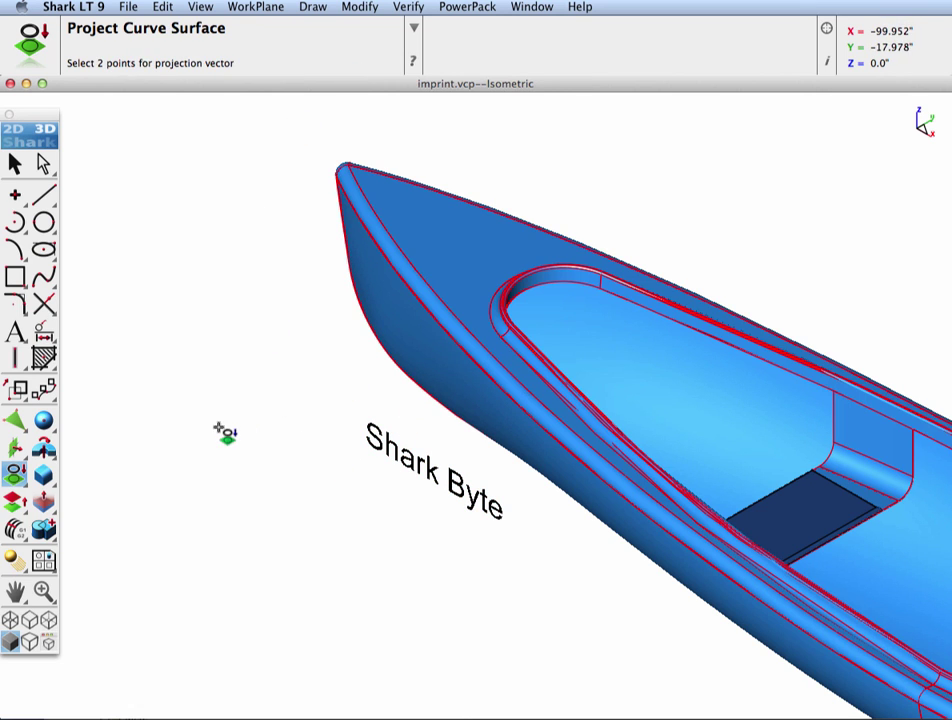
click(199, 456)
click(300, 398)
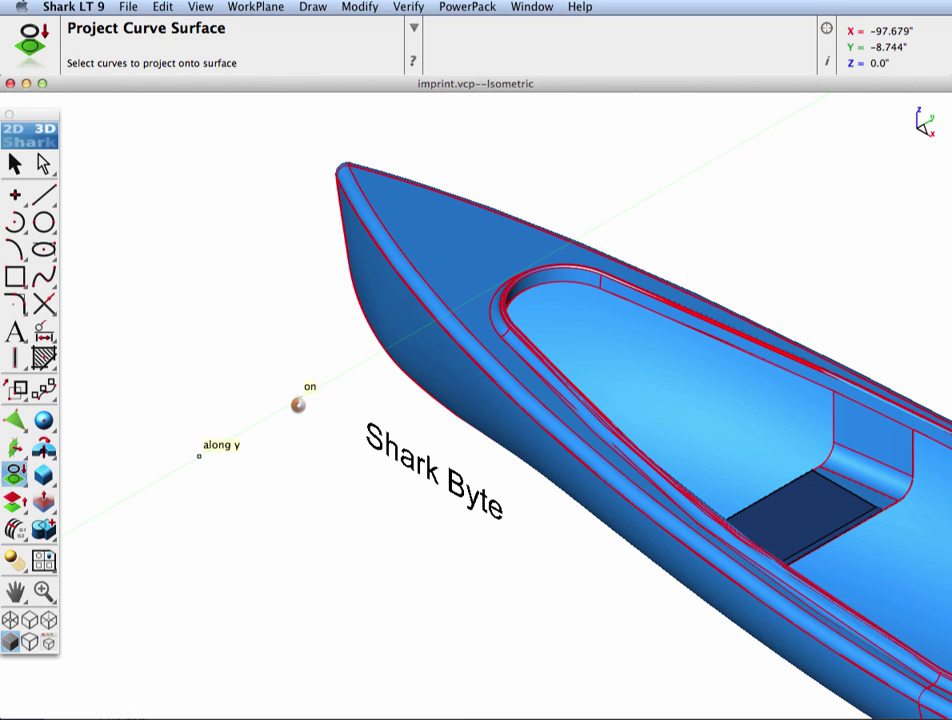
click(299, 404)
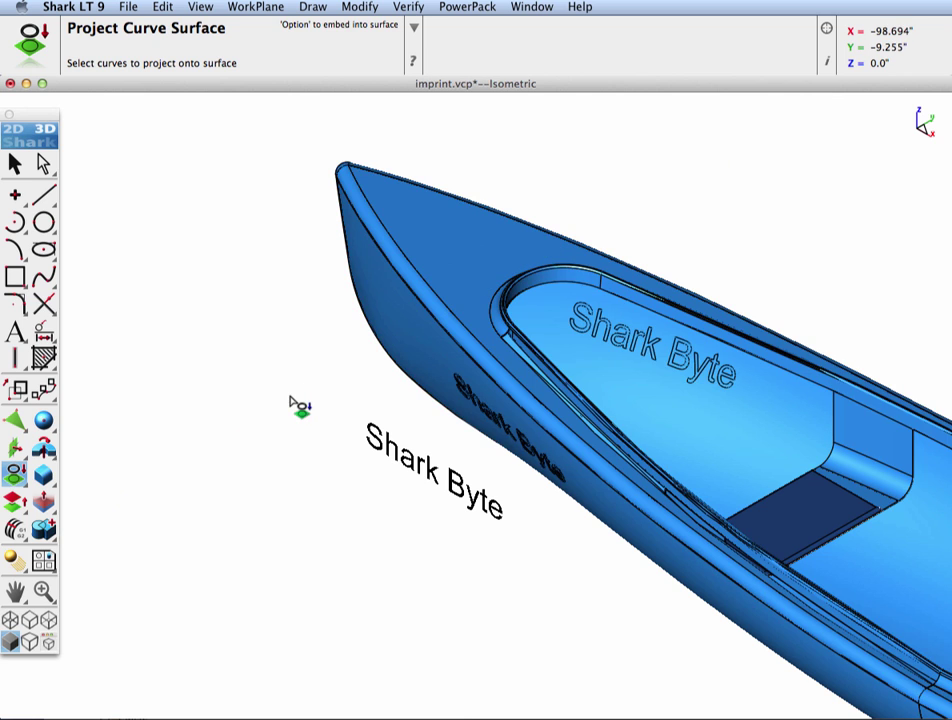
Change the wording of the original text object beside the hull to "Shark Bite"
click(16, 164)
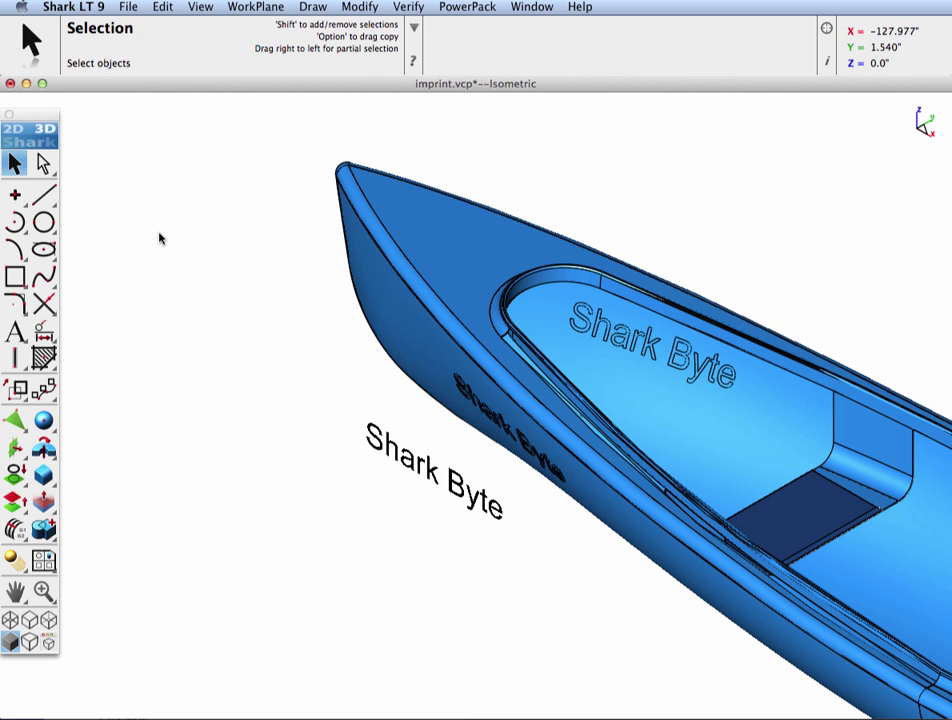
middle_drag(729, 566, 748, 508)
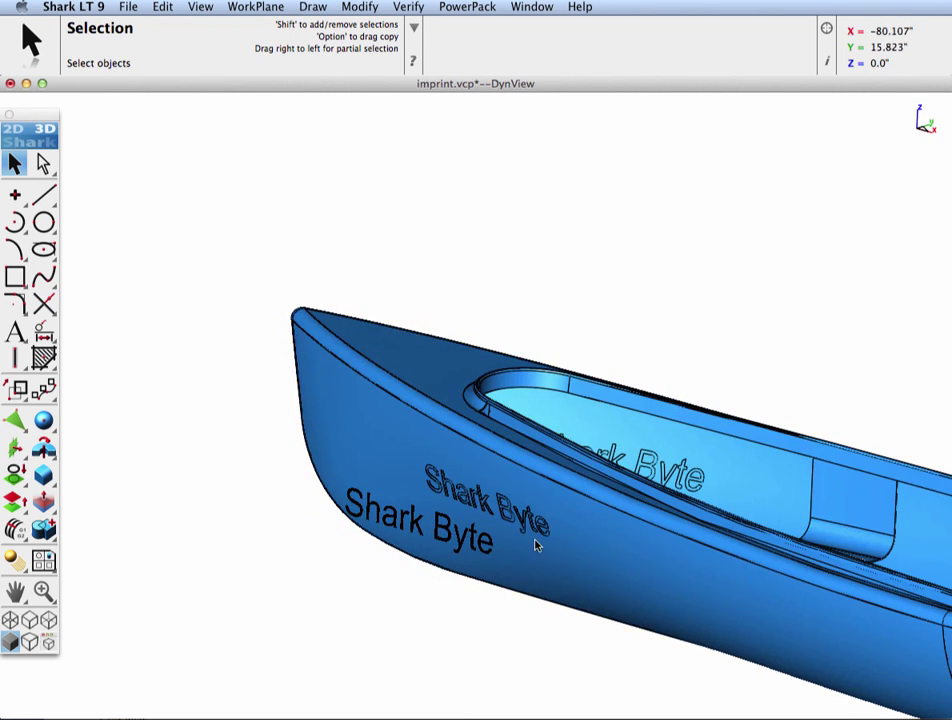
scroll(508, 522, up, 3)
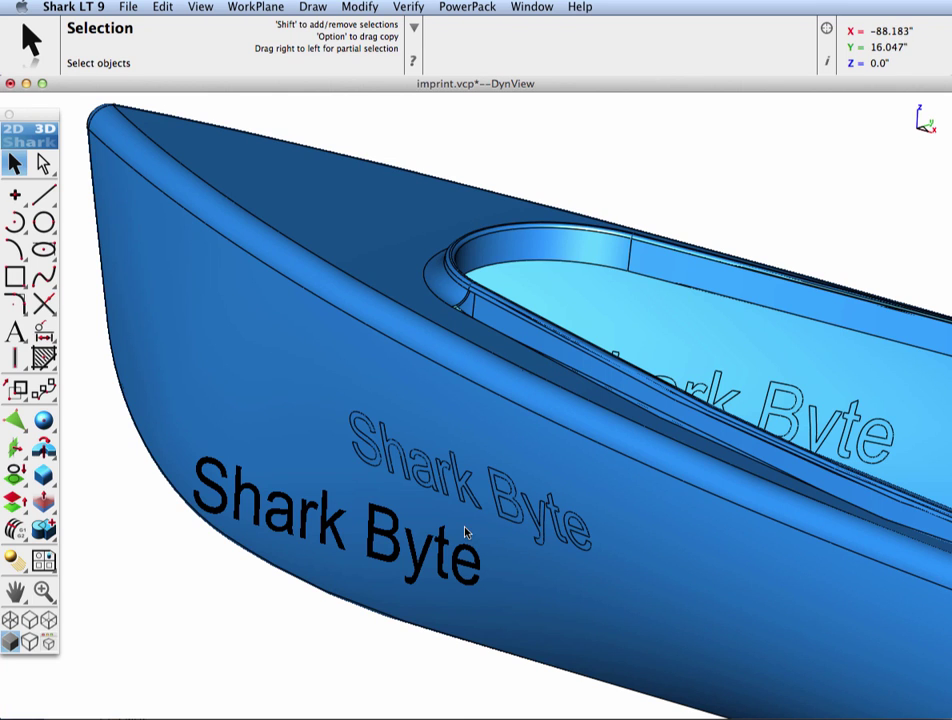
click(233, 513)
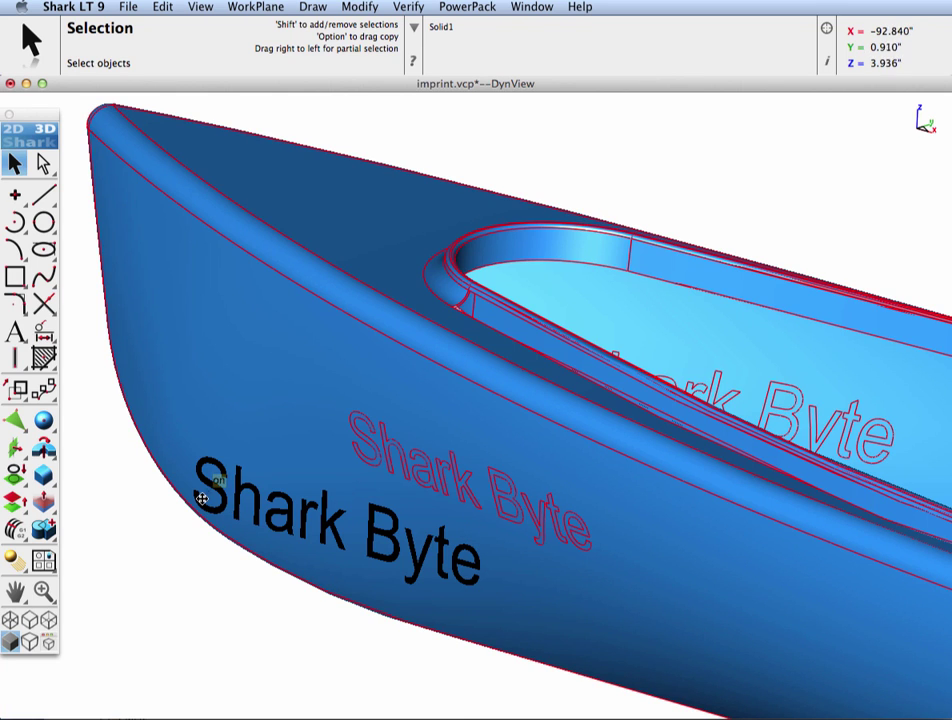
click(198, 510)
click(202, 508)
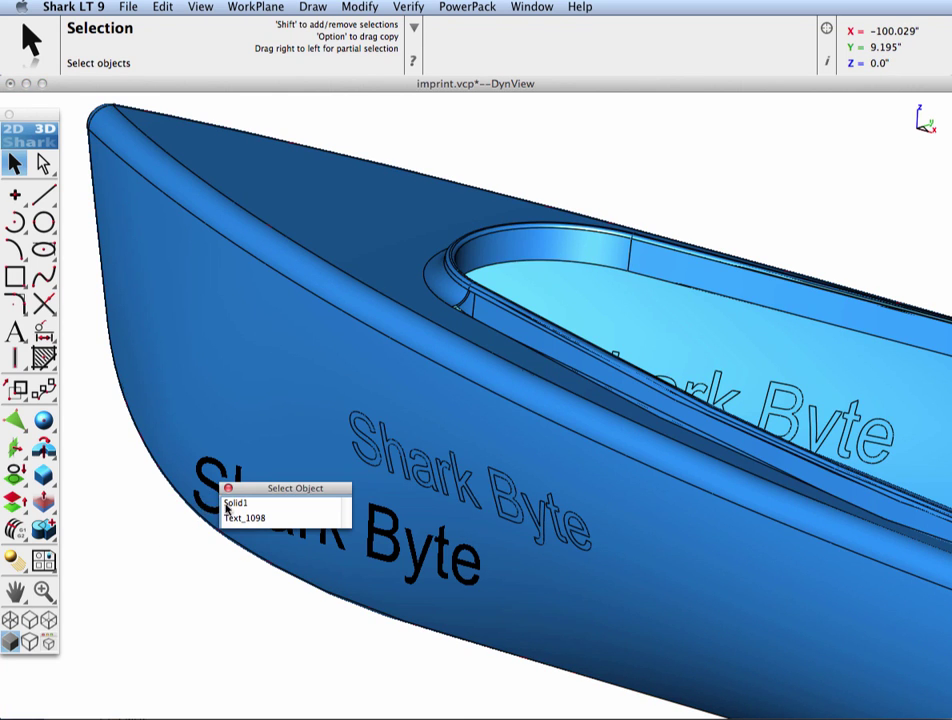
click(245, 519)
click(489, 62)
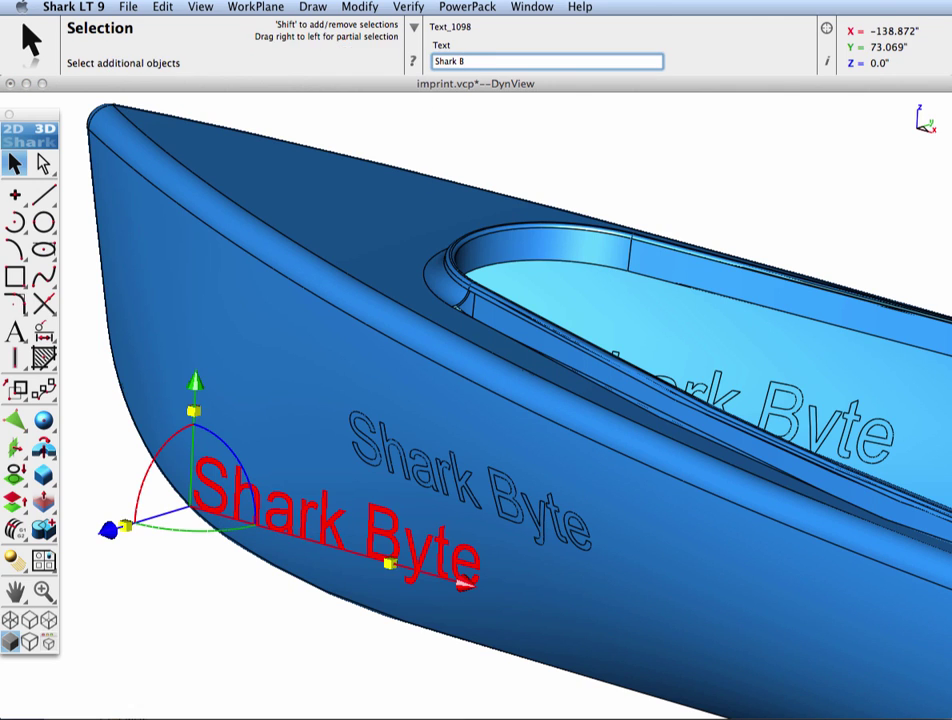
text(ite)
key(Return)
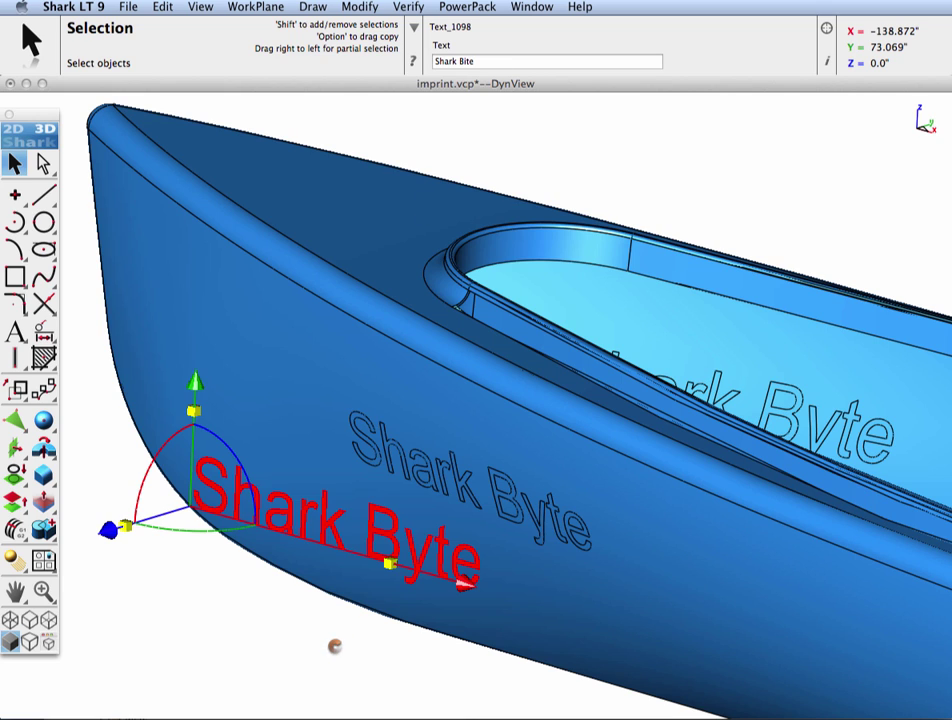
click(325, 646)
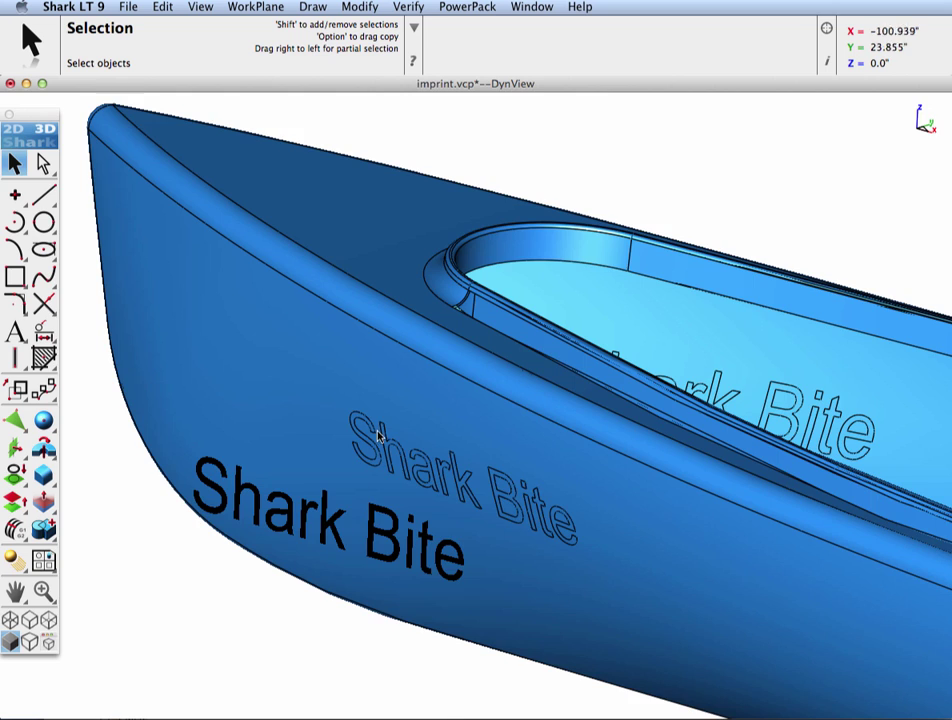
Color the imprinted letter "h" face on the outer hull red and deselect it
scroll(380, 445, up, 3)
scroll(382, 455, up, 2)
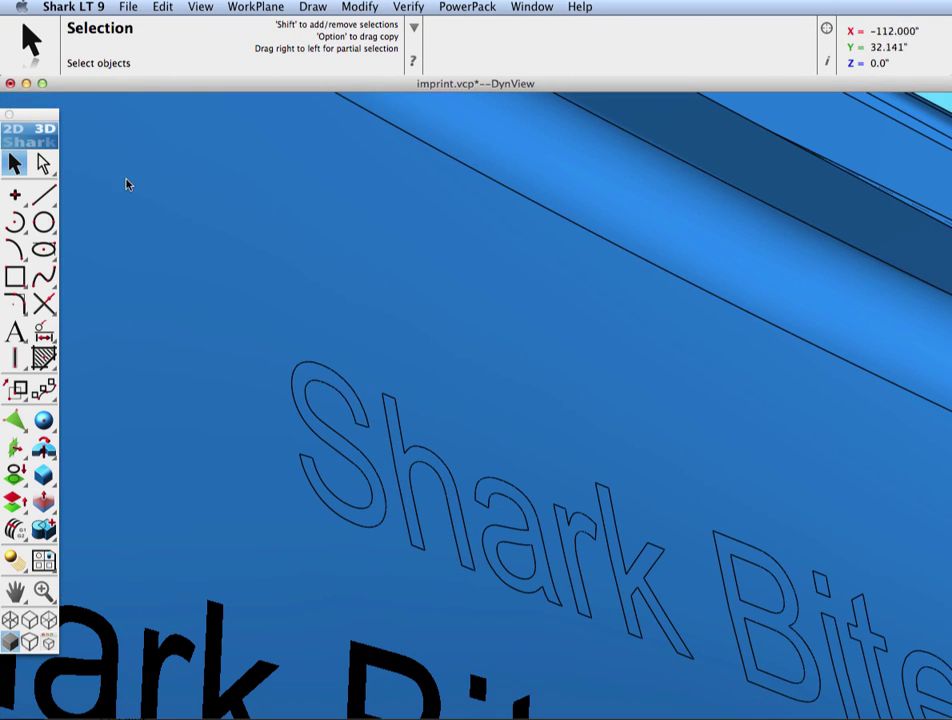
click(45, 165)
click(424, 459)
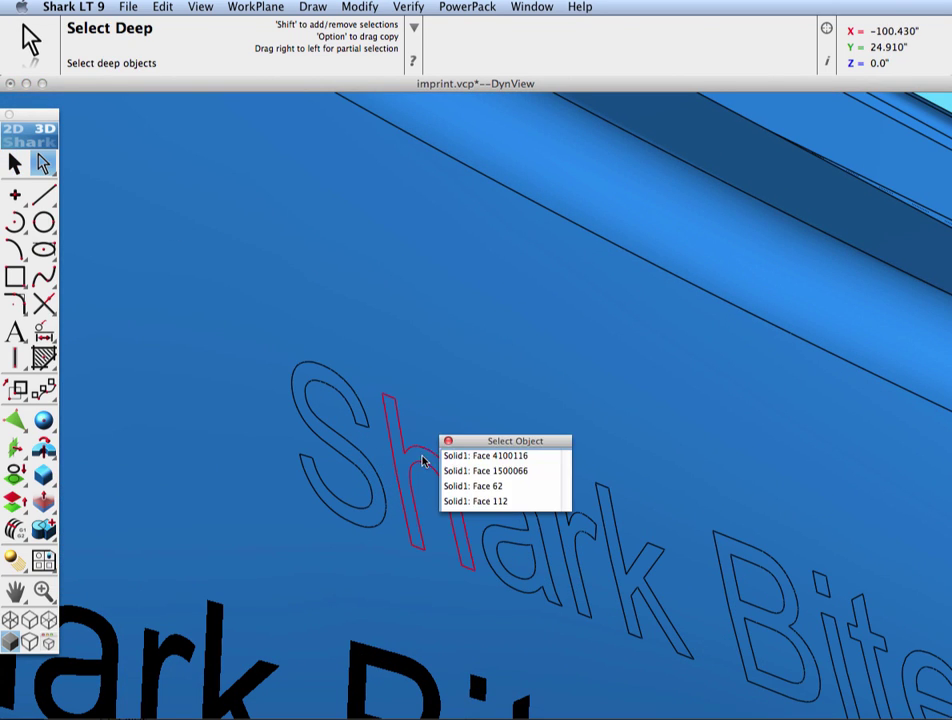
click(460, 457)
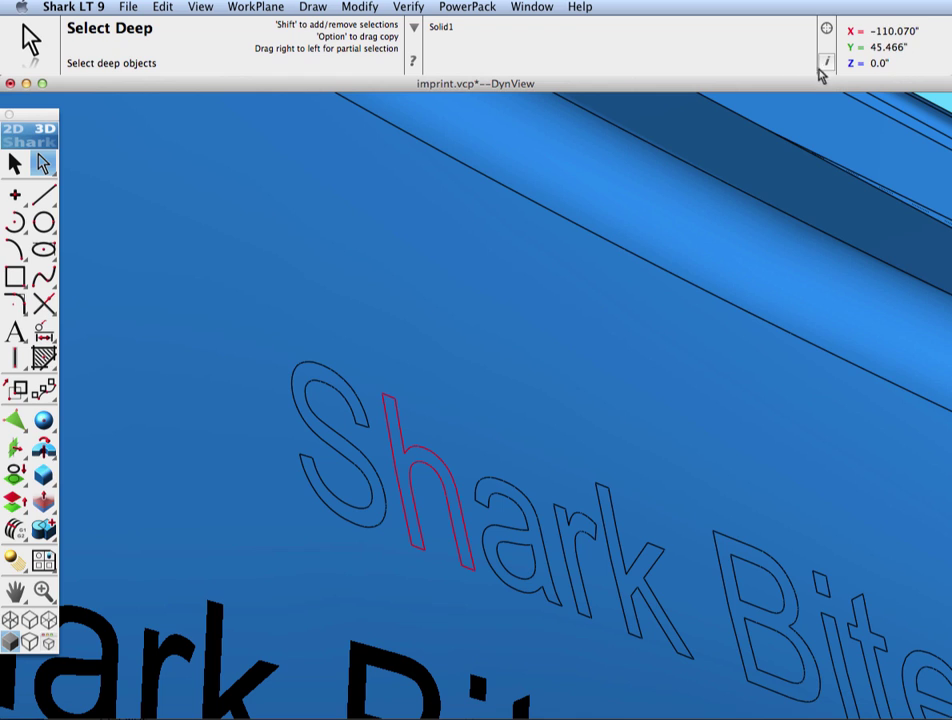
click(826, 63)
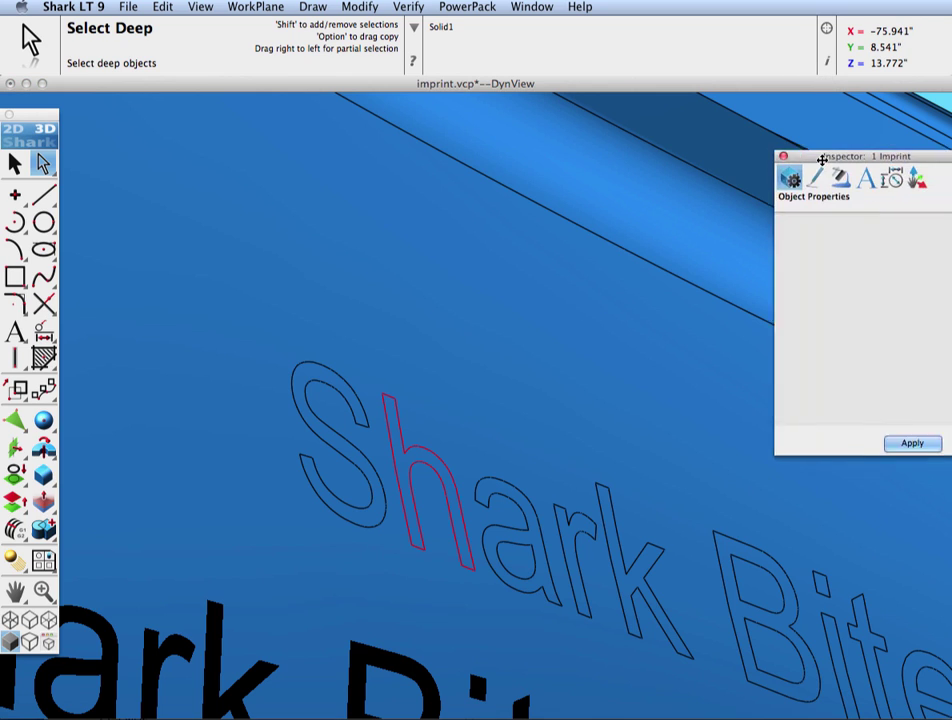
click(740, 168)
click(779, 226)
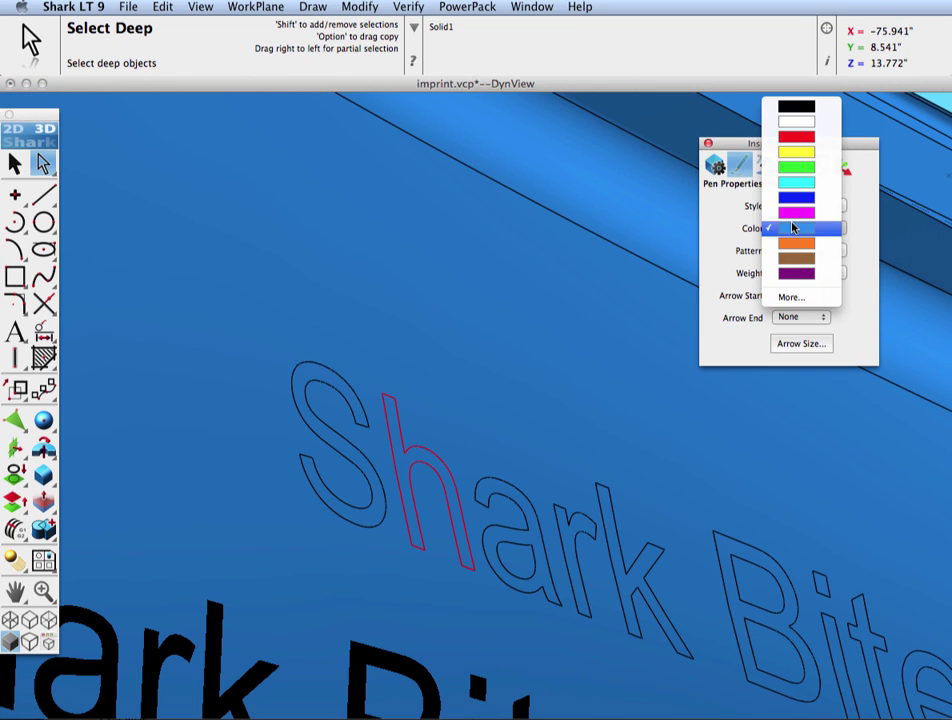
click(797, 143)
right_click(455, 207)
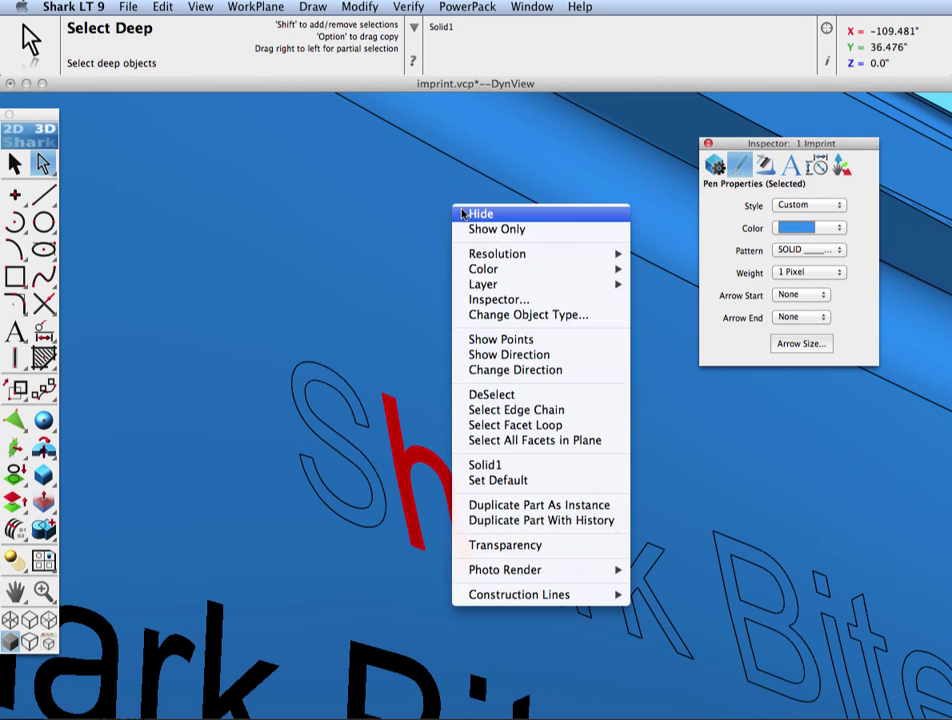
click(490, 395)
Offset the imprinted letter "S" face on the outer hull by 0.250 and revise the offset distance to 0.350
scroll(485, 400, down, 5)
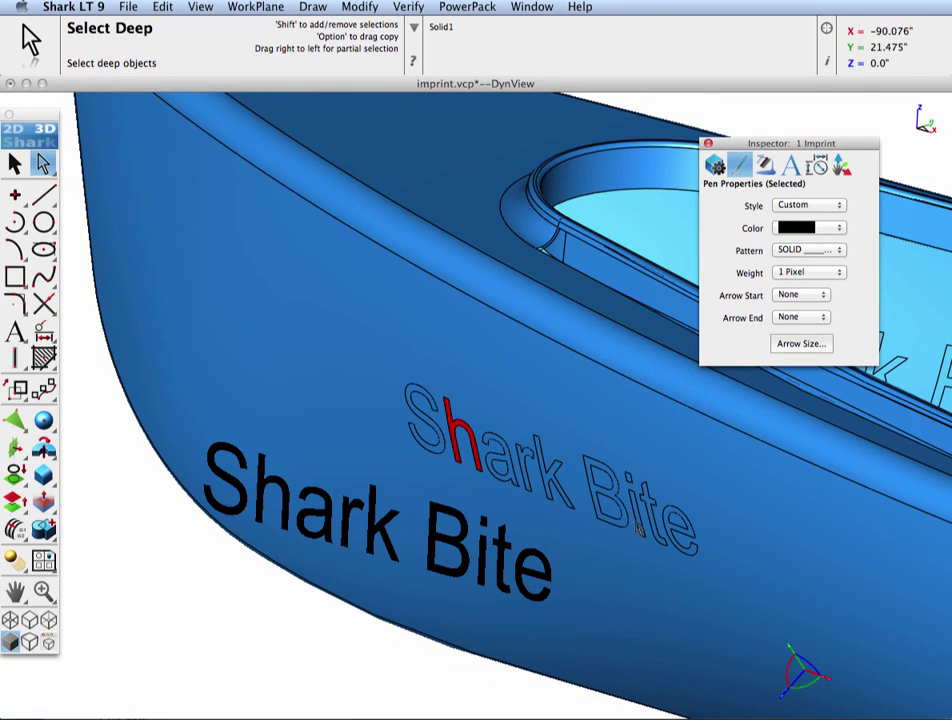
mouse_move(697, 558)
middle_down()
mouse_move(680, 480)
mouse_move(695, 521)
mouse_move(692, 552)
middle_up()
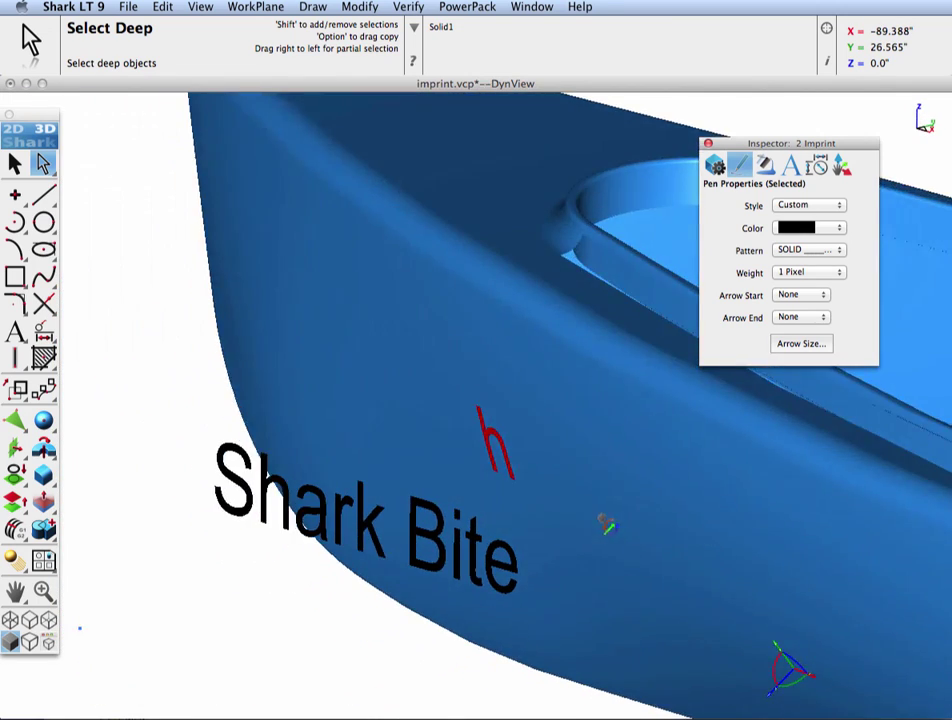
scroll(460, 457, up, 4)
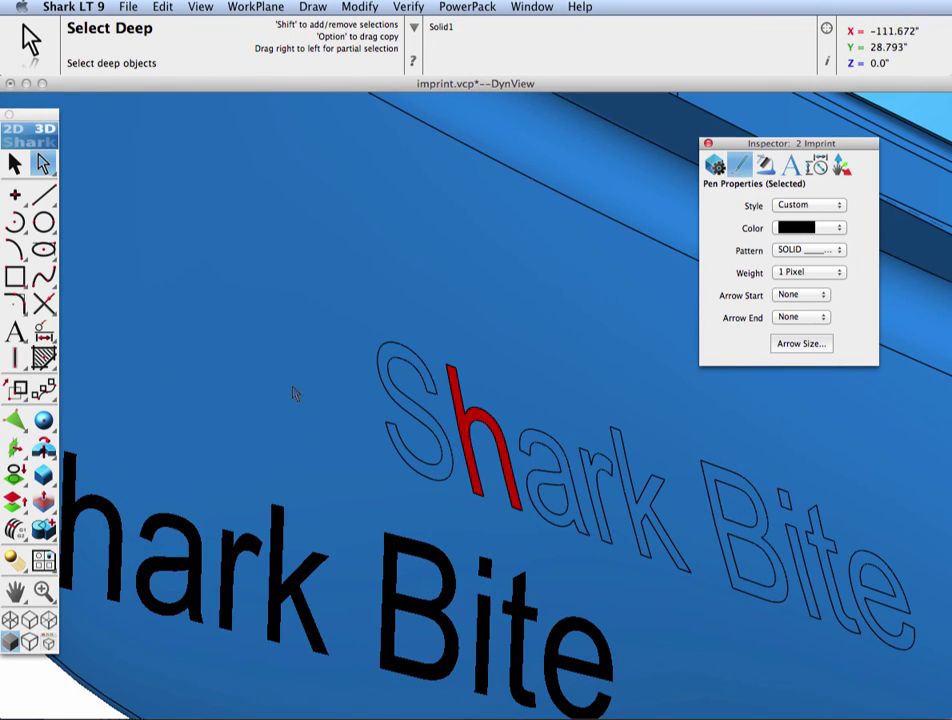
click(43, 500)
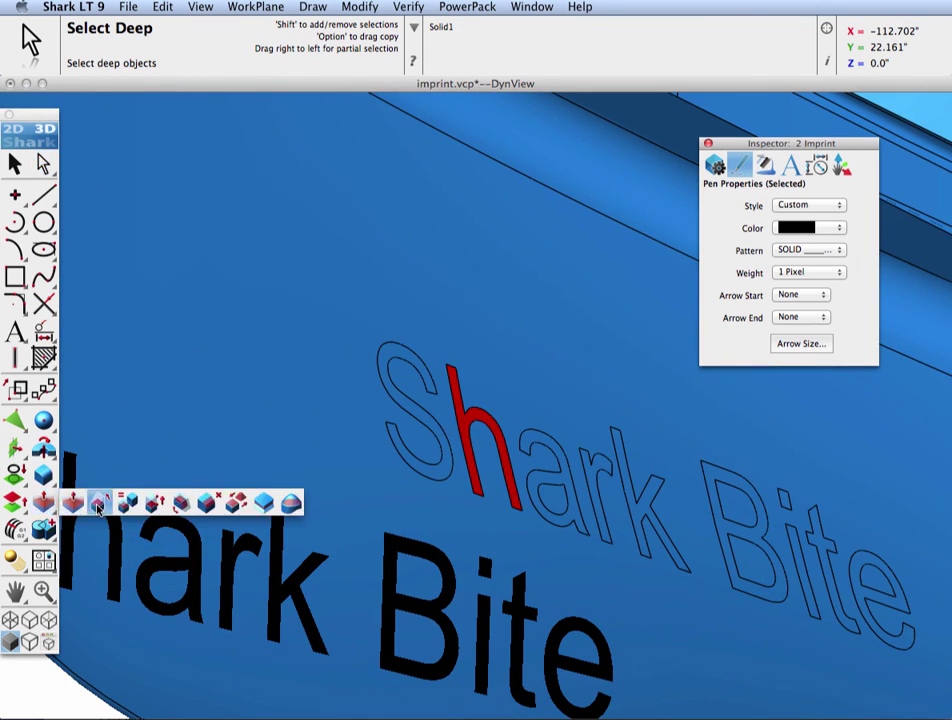
click(157, 502)
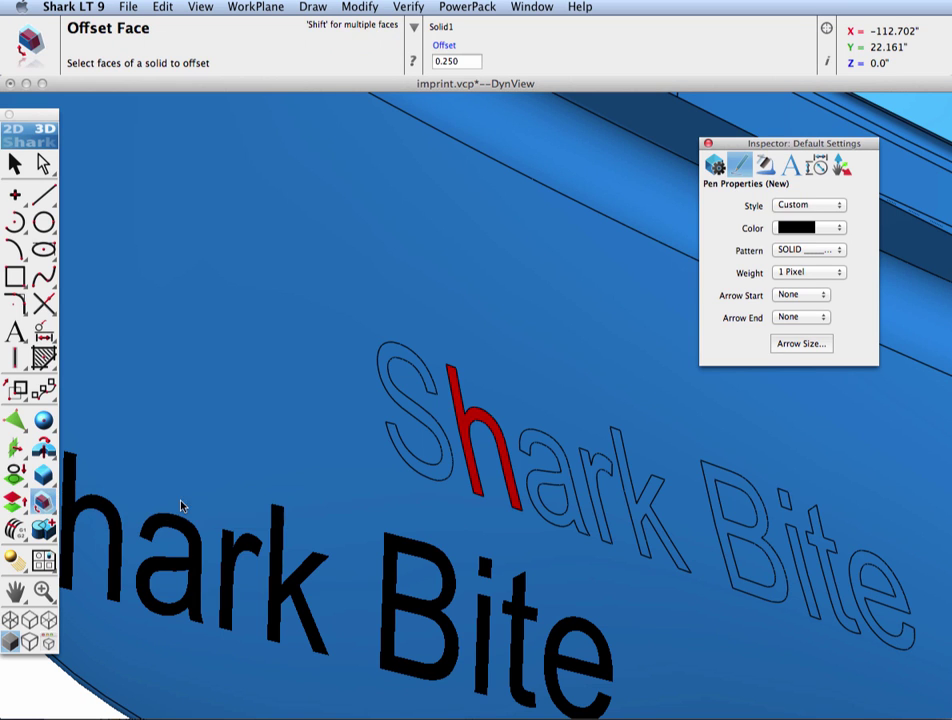
scroll(390, 468, up, 3)
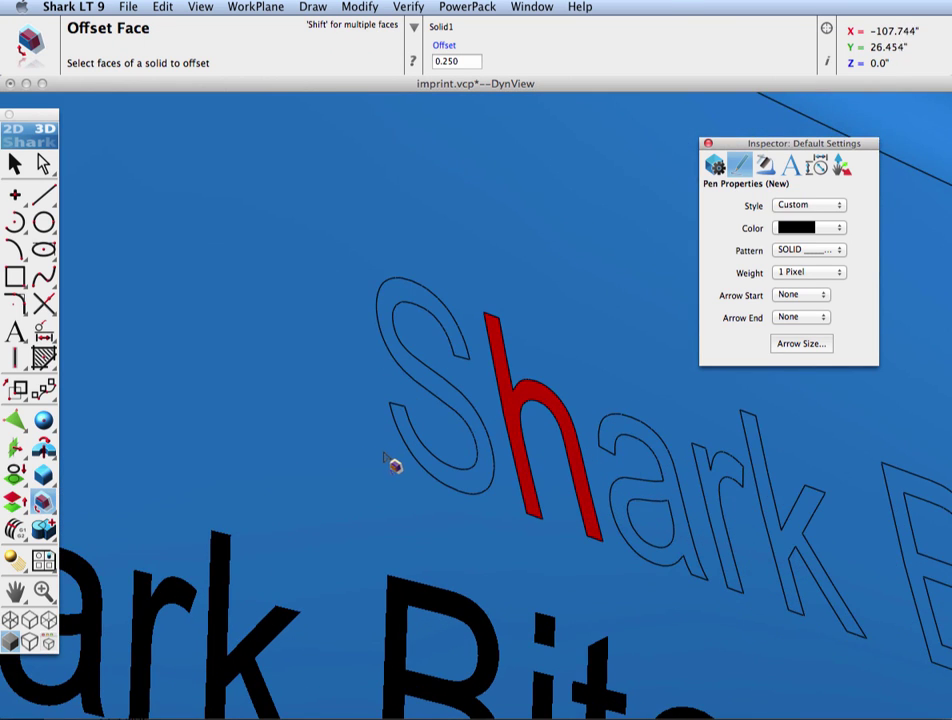
click(418, 262)
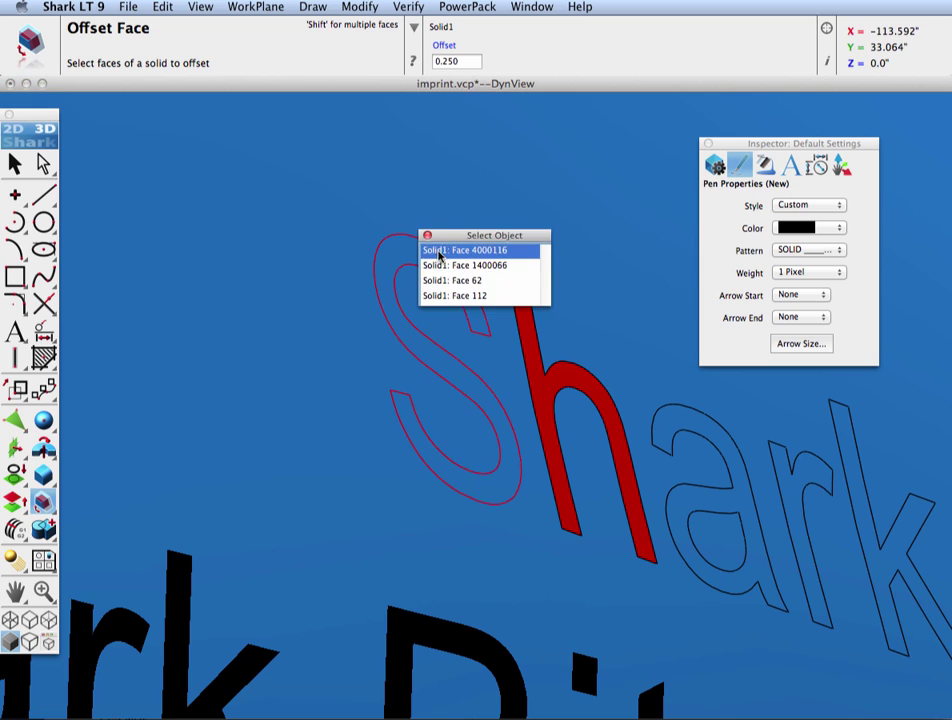
click(450, 262)
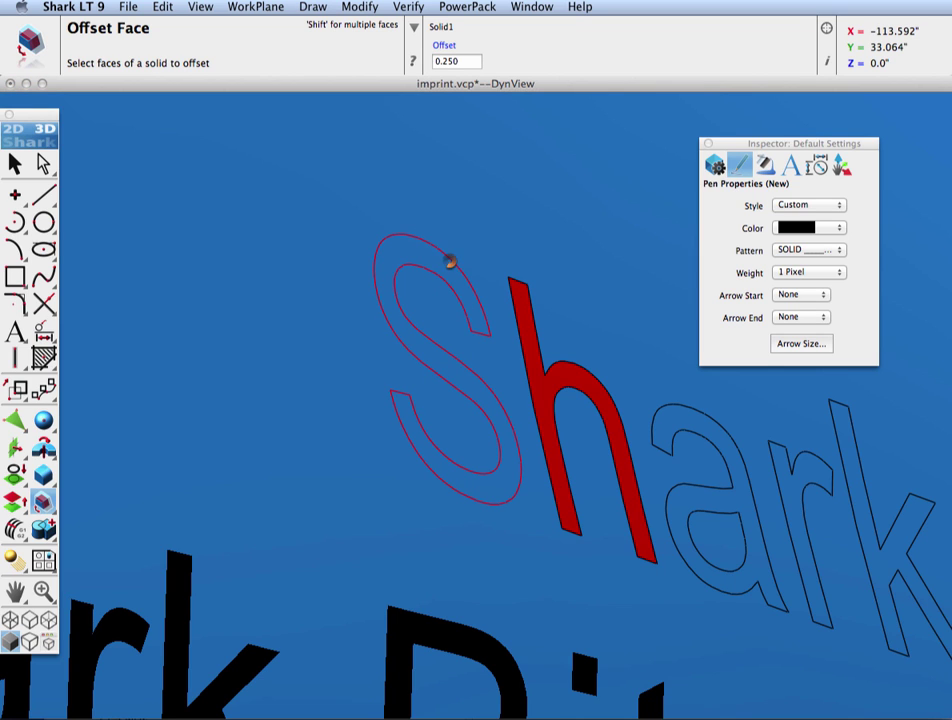
click(440, 257)
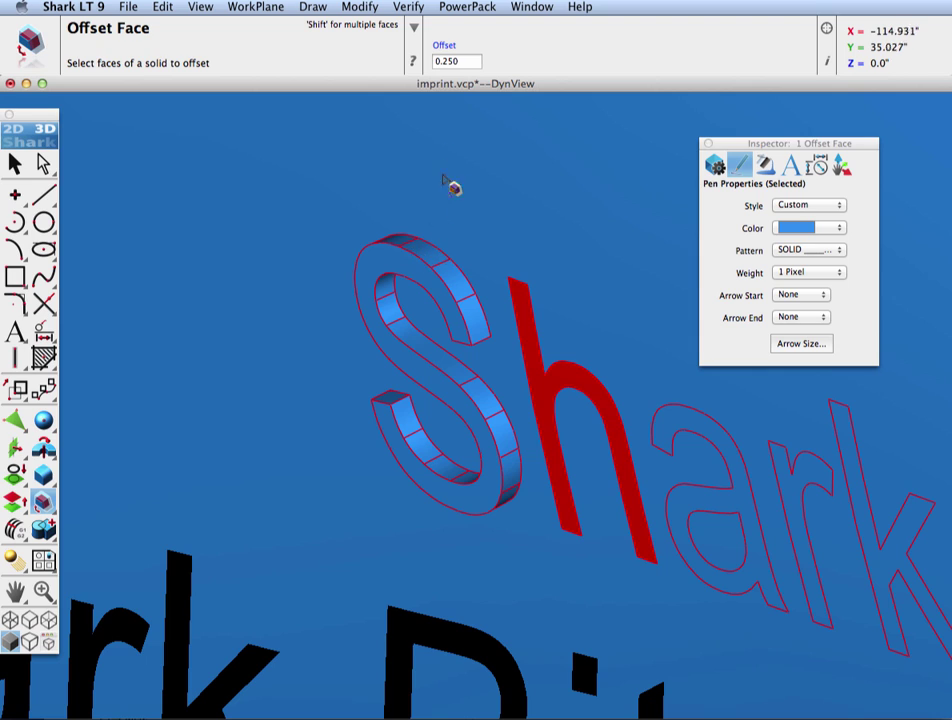
click(449, 62)
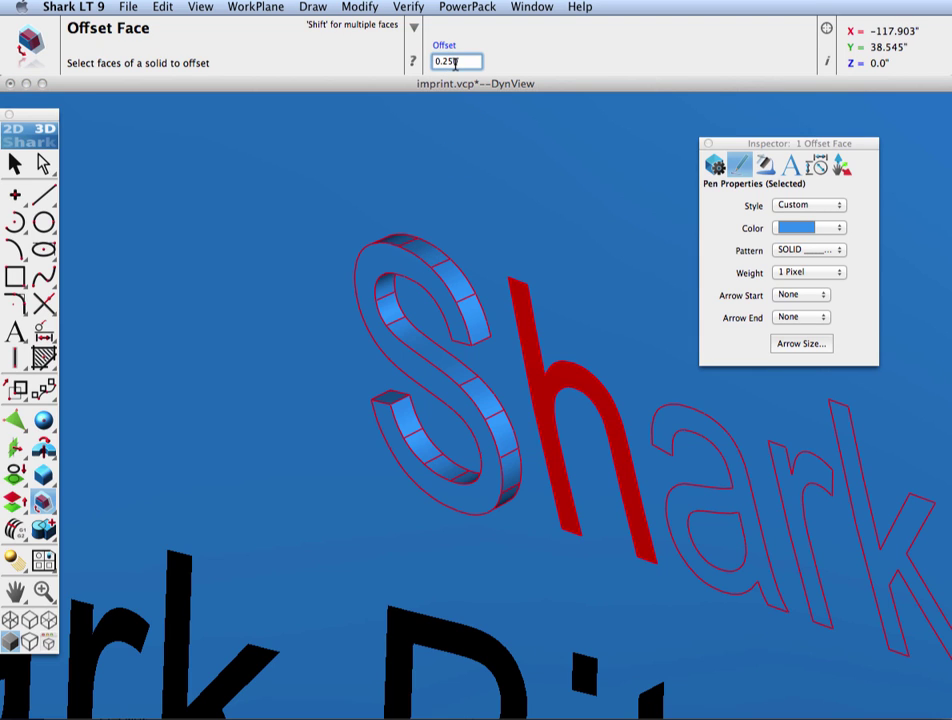
key(Return)
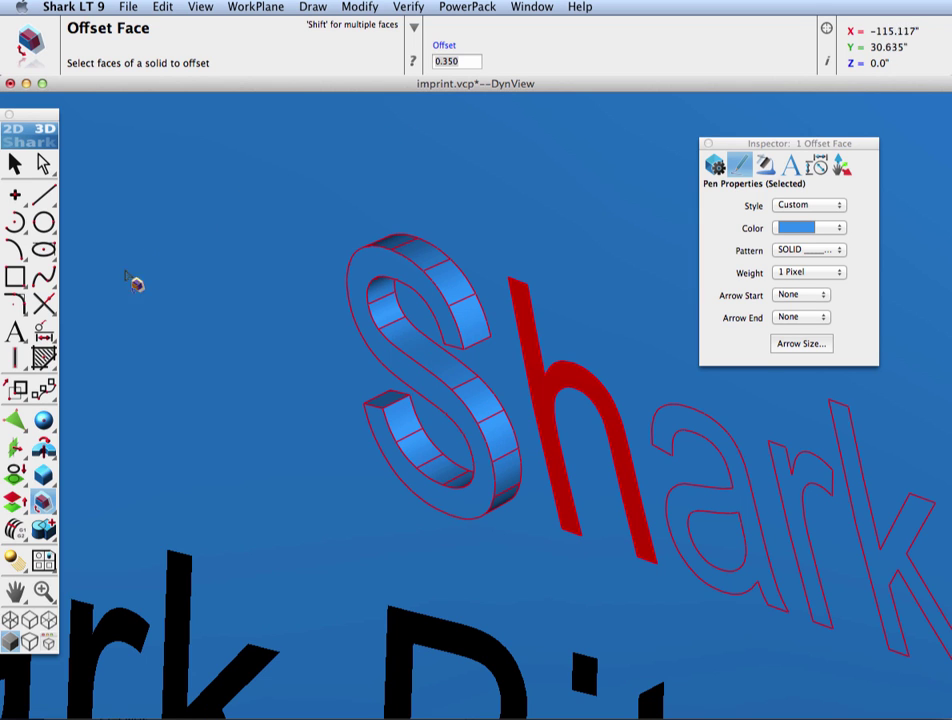
Apply a constant radial blend with a 0.10 radius to the front face of the offset letter "S"
click(44, 477)
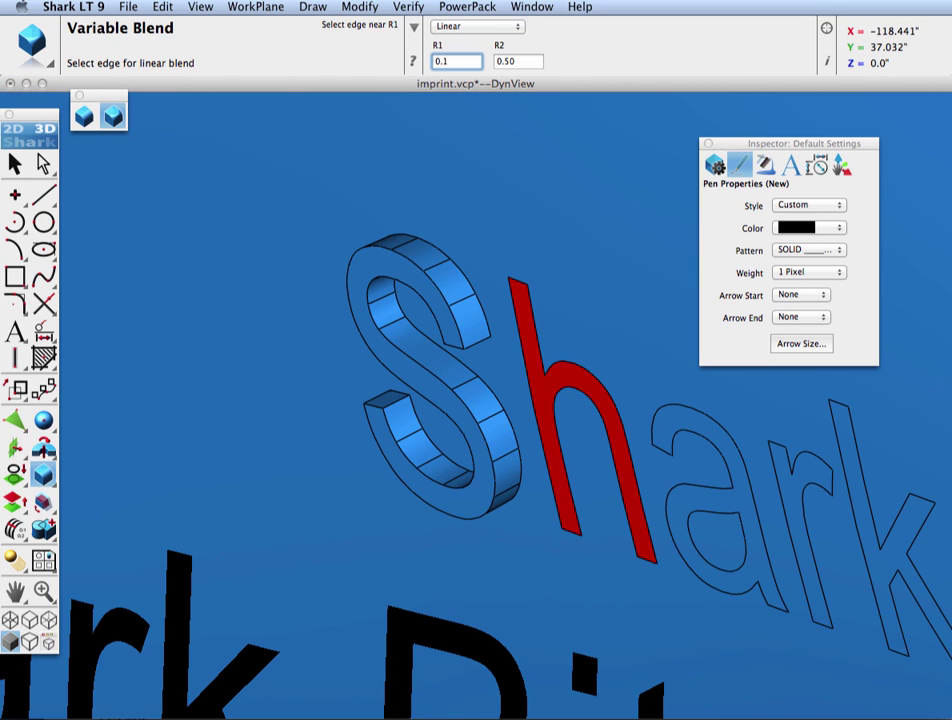
click(87, 121)
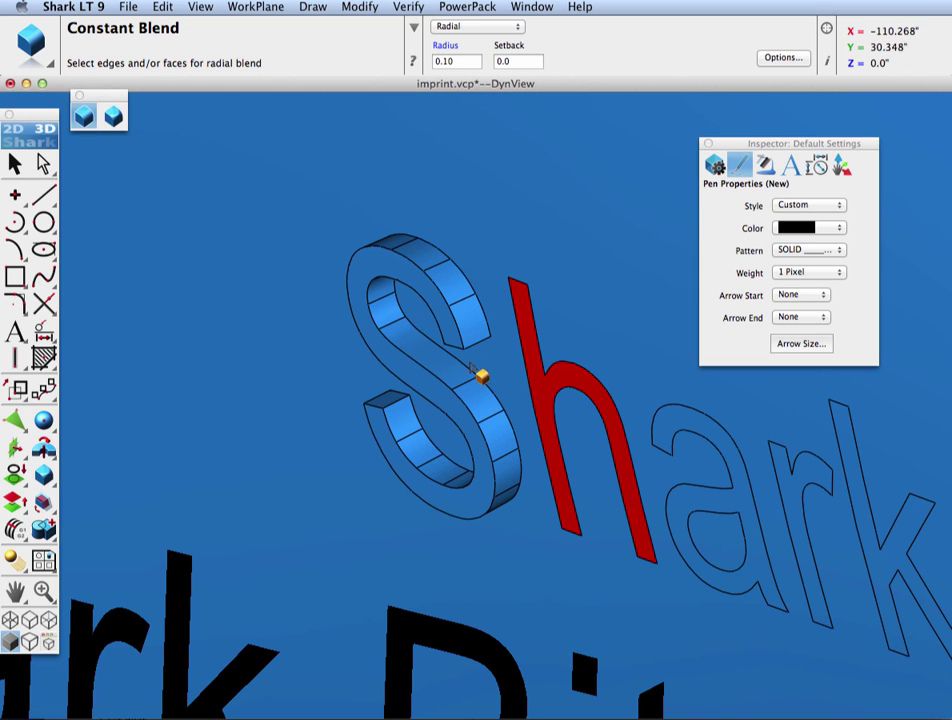
middle_drag(474, 373, 503, 370)
scroll(480, 382, up, 3)
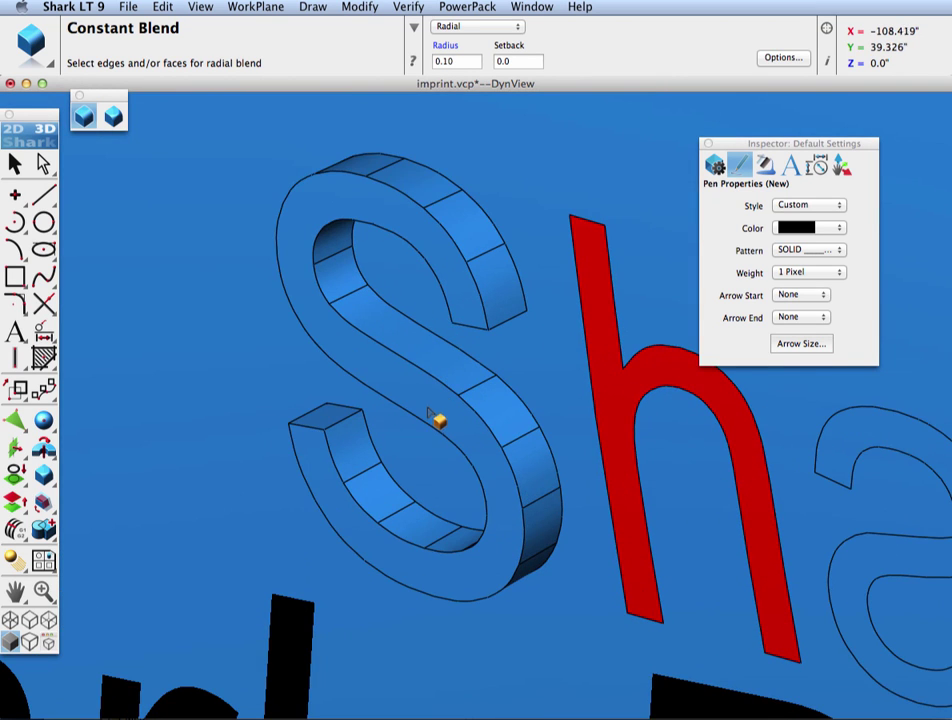
click(460, 410)
click(466, 407)
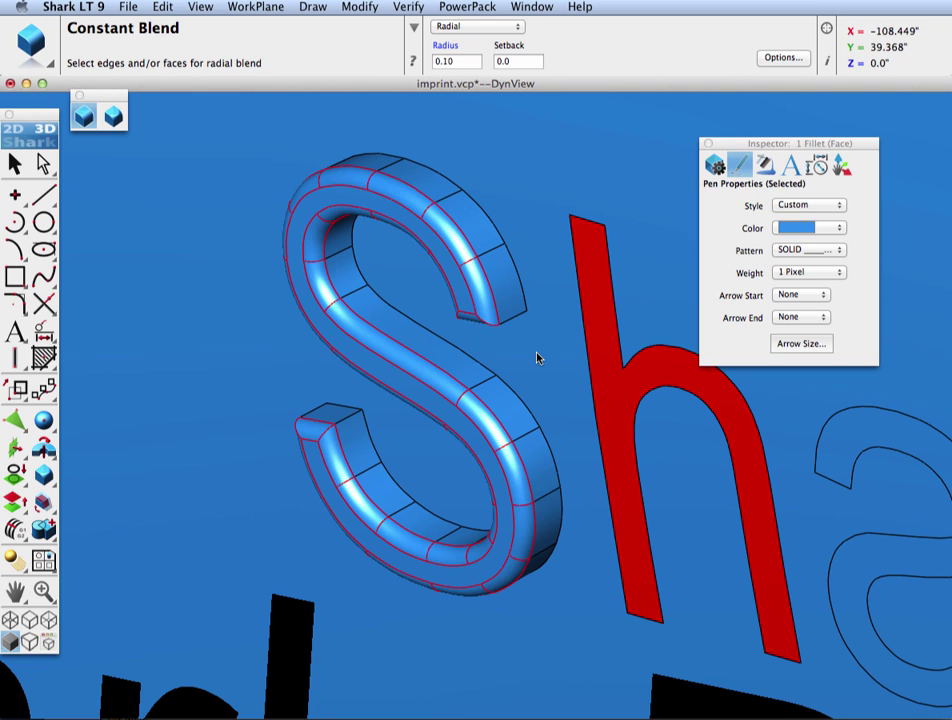
Show only the canoe solid, hiding the original "Shark Bite" text object beside the hull
click(17, 165)
right_click(190, 212)
click(211, 235)
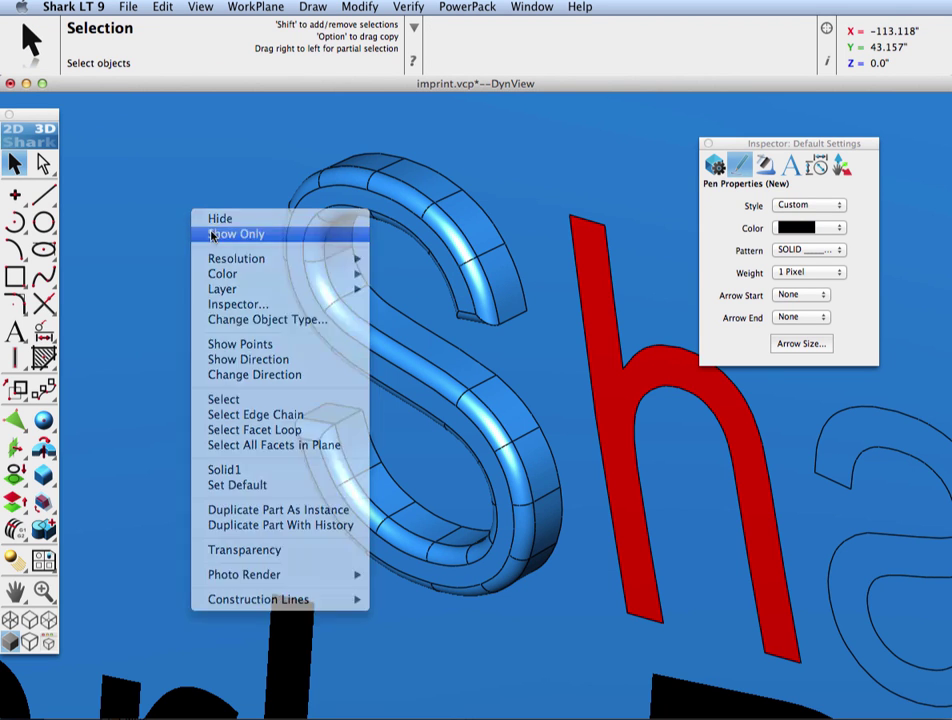
scroll(211, 236, down, 5)
scroll(211, 236, down, 5)
middle_drag(342, 352, 317, 342)
middle_drag(388, 357, 342, 328)
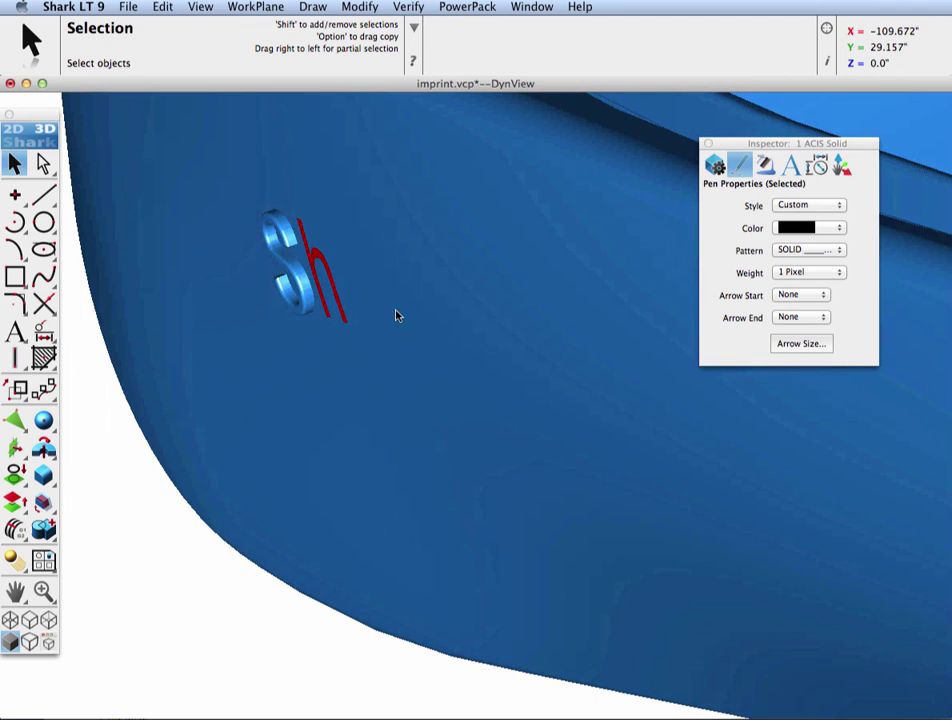
middle_drag(440, 352, 348, 366)
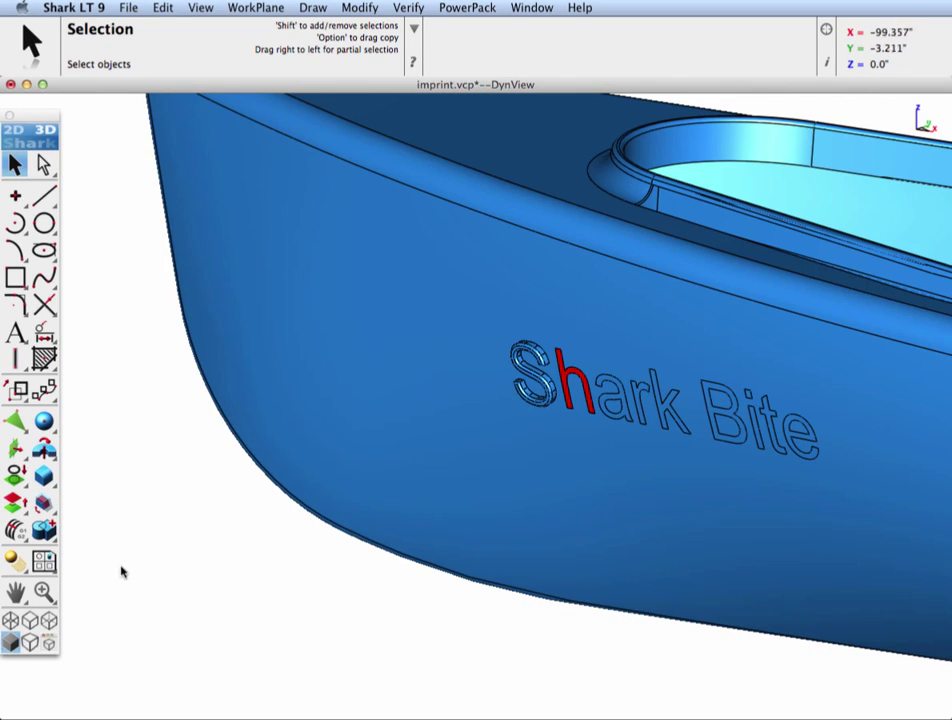
Create a model-to-sheet drawing of the canoe with the A-Landscape-TopView.vc3 layout, precise curves and the hidden pen style set to Ignore
click(49, 561)
click(372, 461)
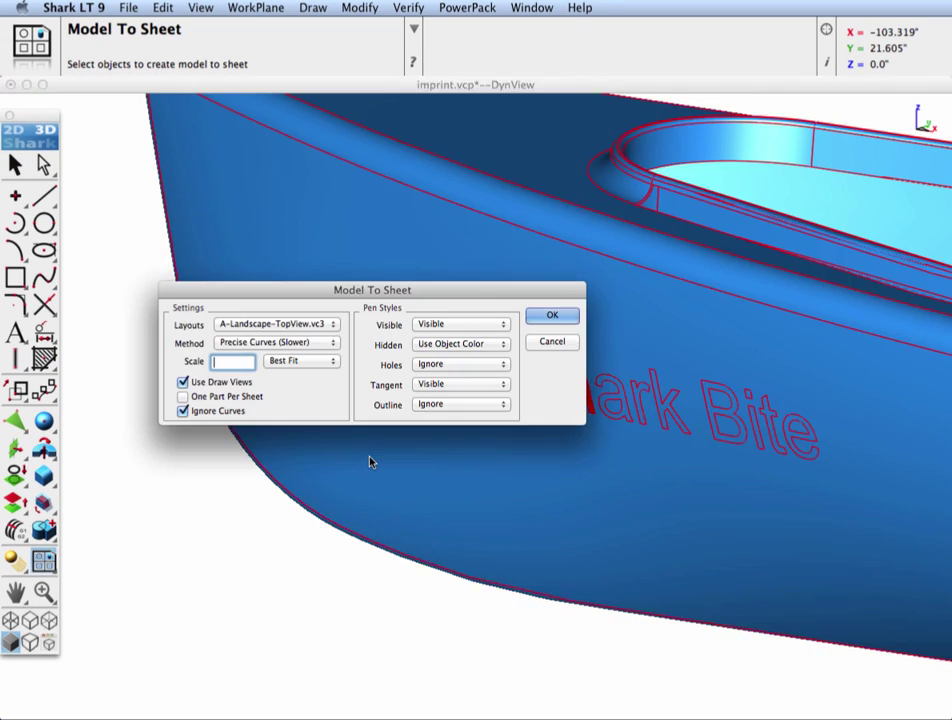
click(455, 346)
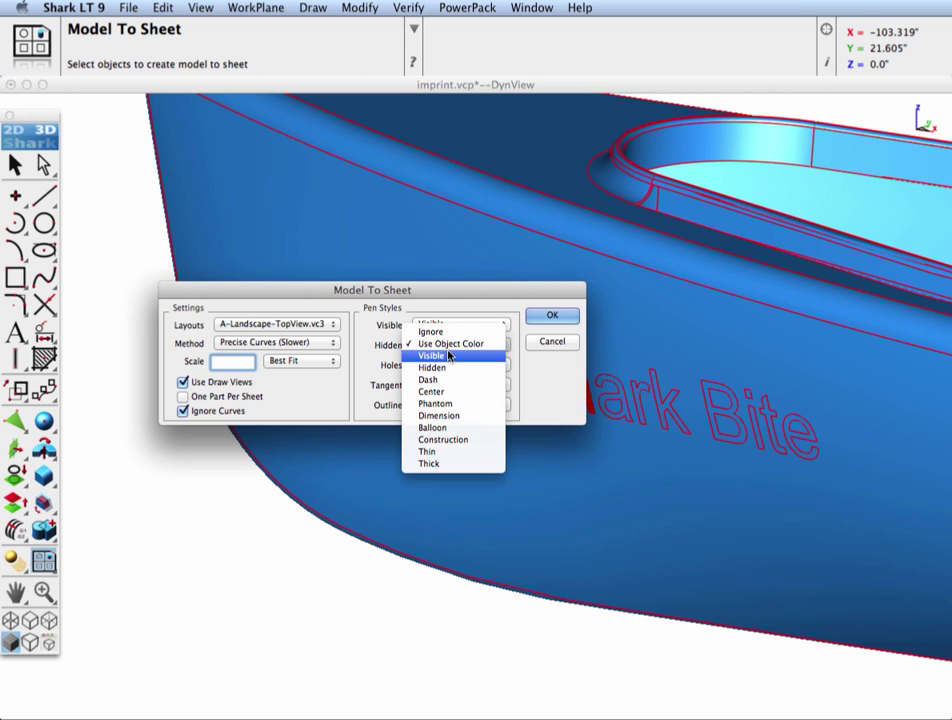
click(452, 331)
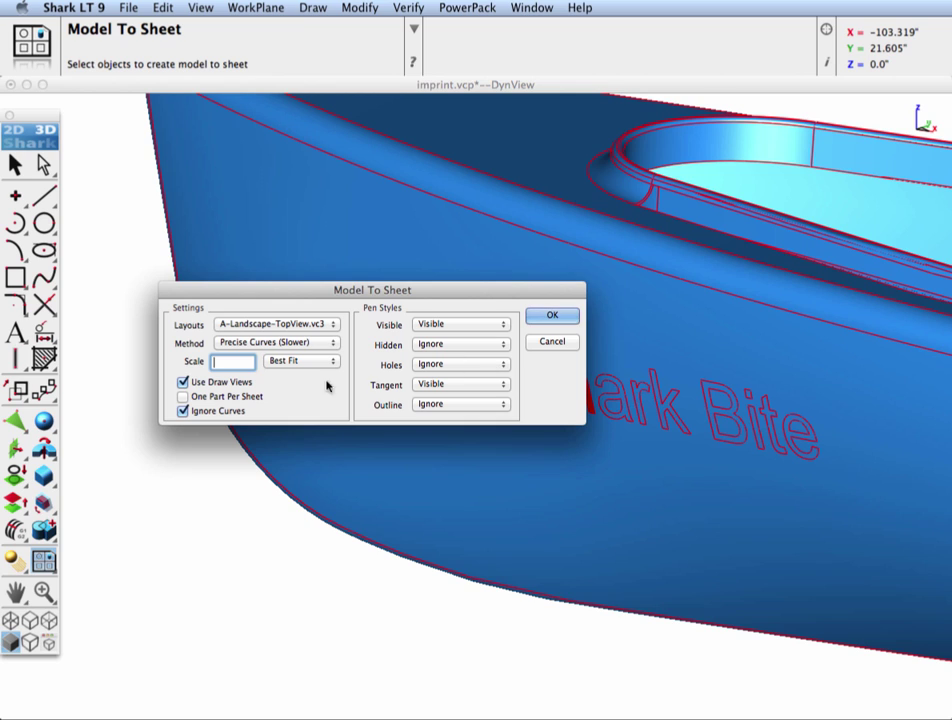
click(557, 314)
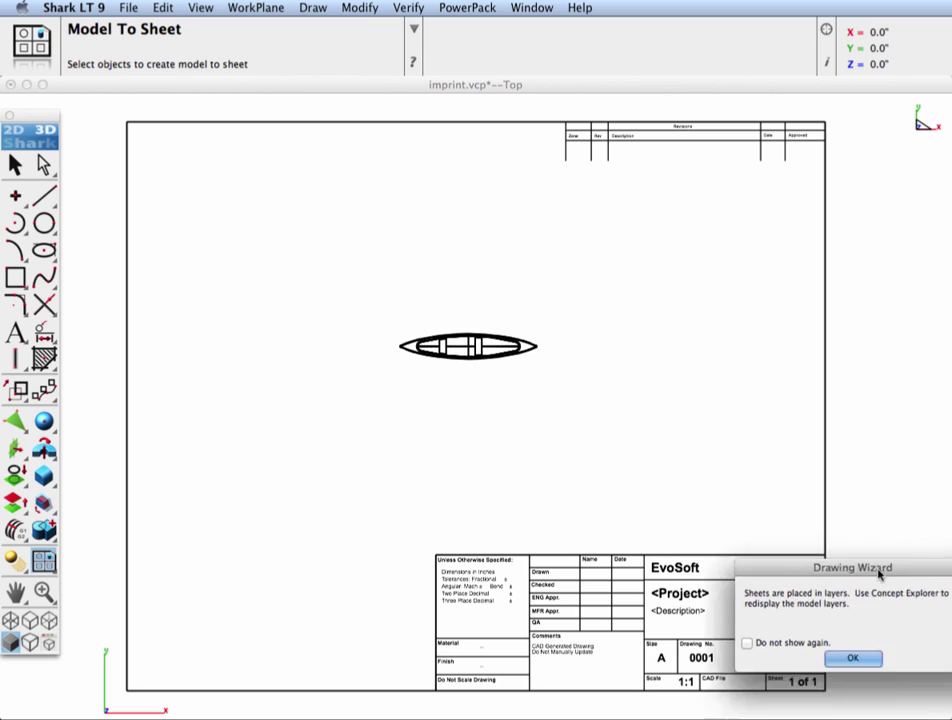
click(760, 672)
Change the sheet's drawing view of the canoe to Front
click(504, 404)
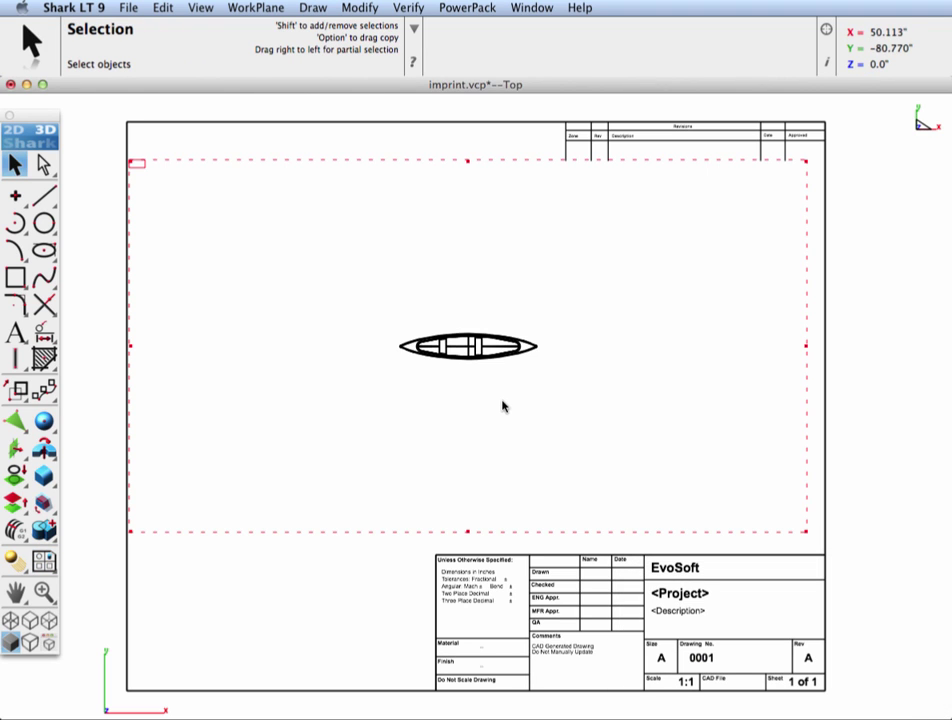
right_click(597, 302)
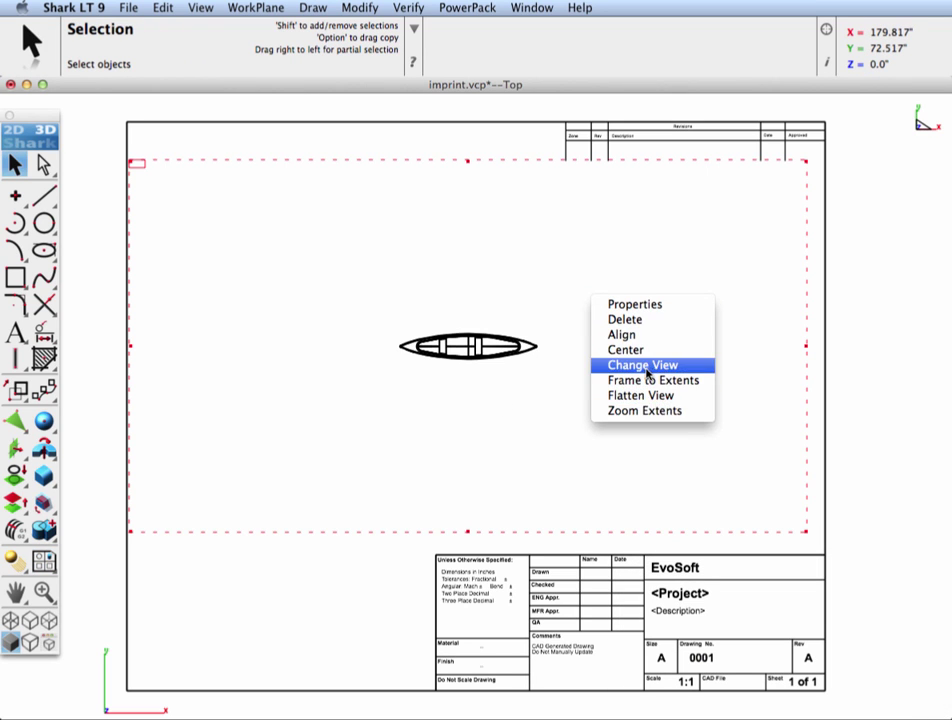
click(636, 365)
click(398, 341)
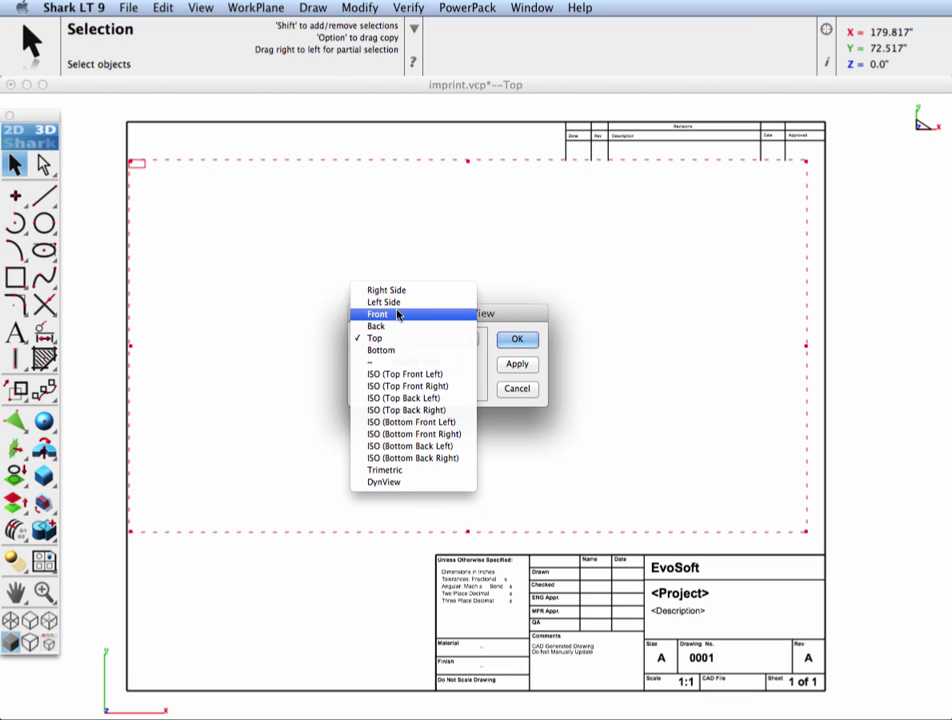
click(397, 314)
click(516, 340)
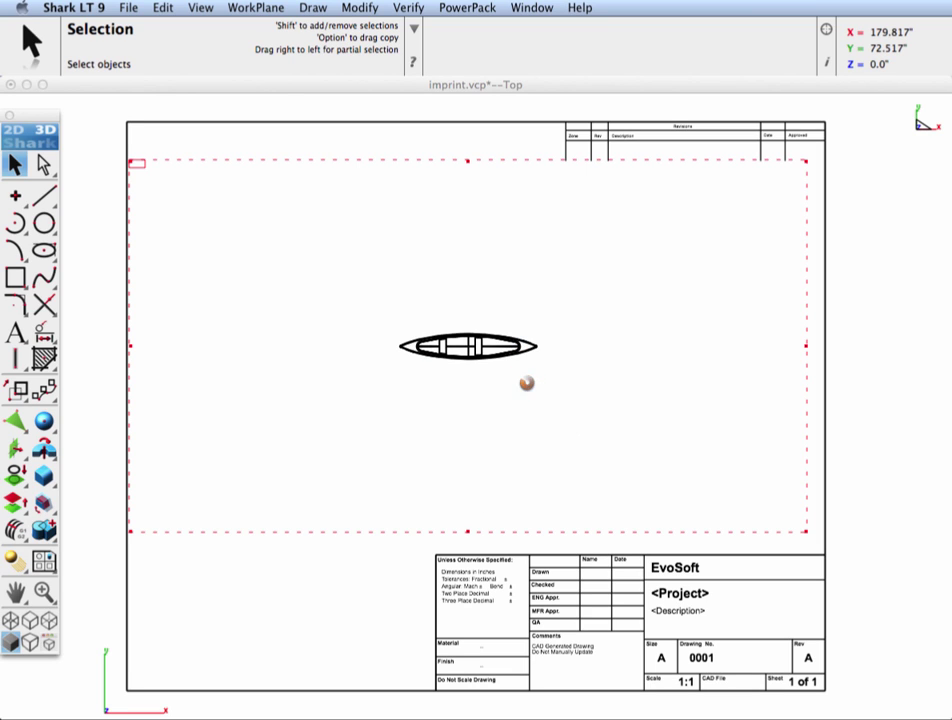
Apply Zoom Extents to the Front drawing view and inspect the "Shark Bite" lettering on the hull
right_click(452, 379)
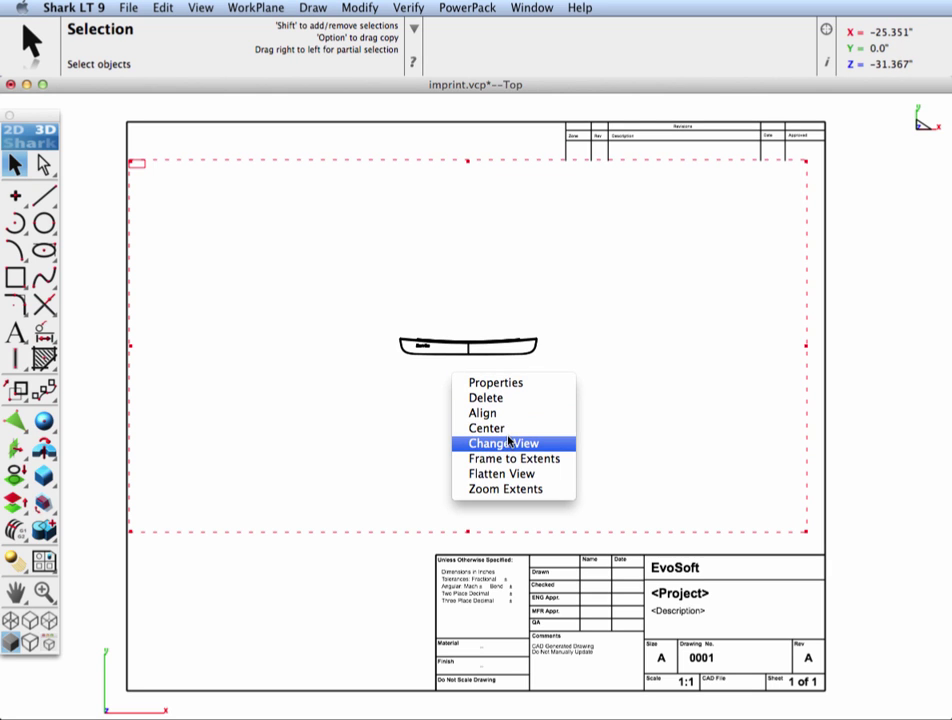
click(508, 490)
scroll(183, 357, up, 10)
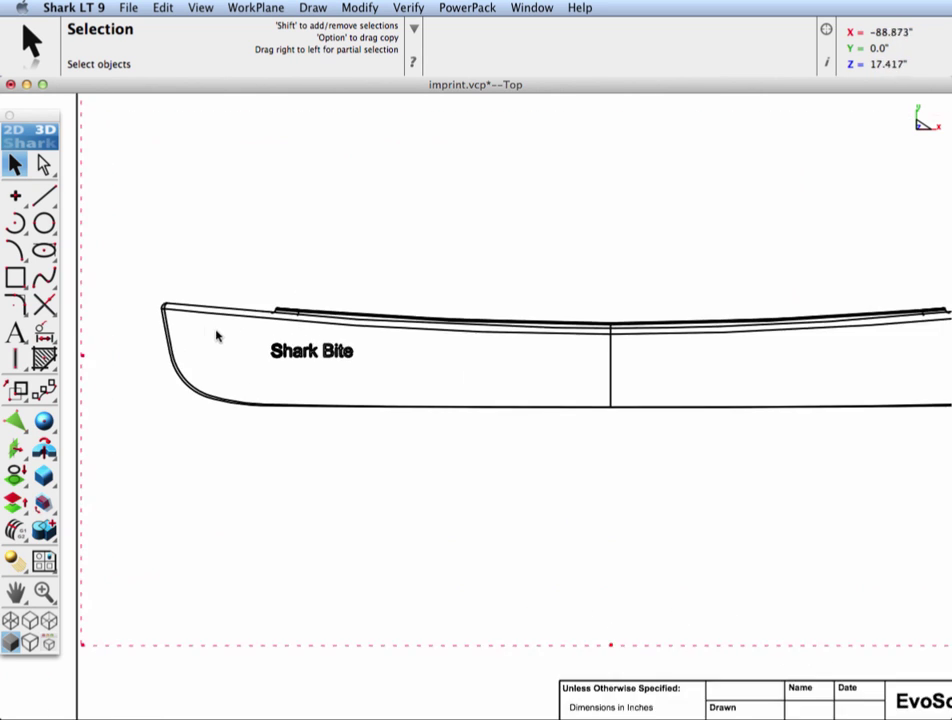
scroll(295, 365, up, 5)
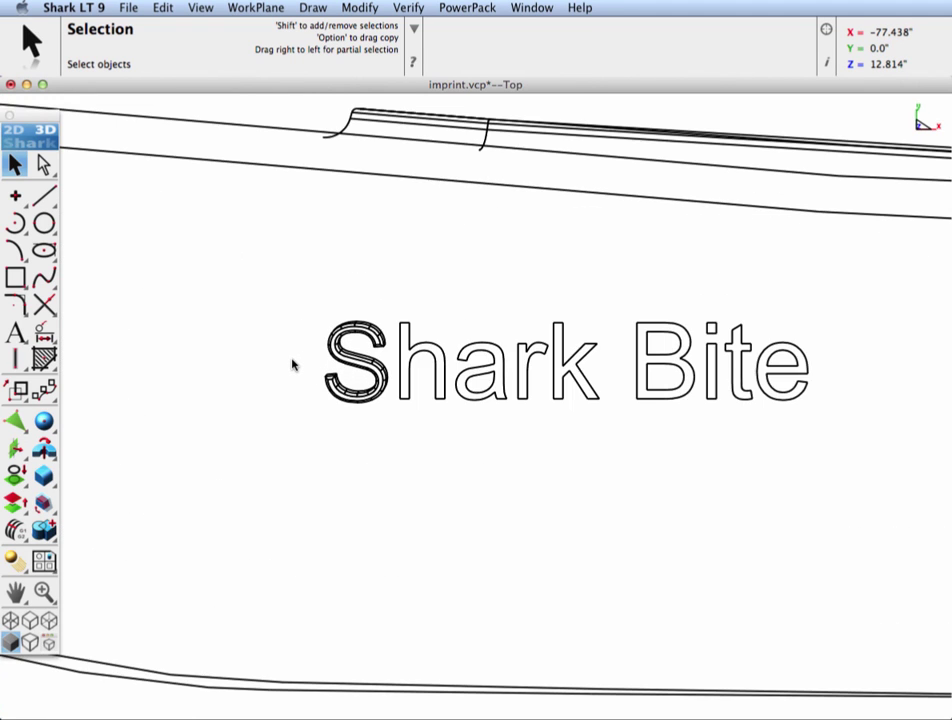
scroll(293, 365, down, 2)
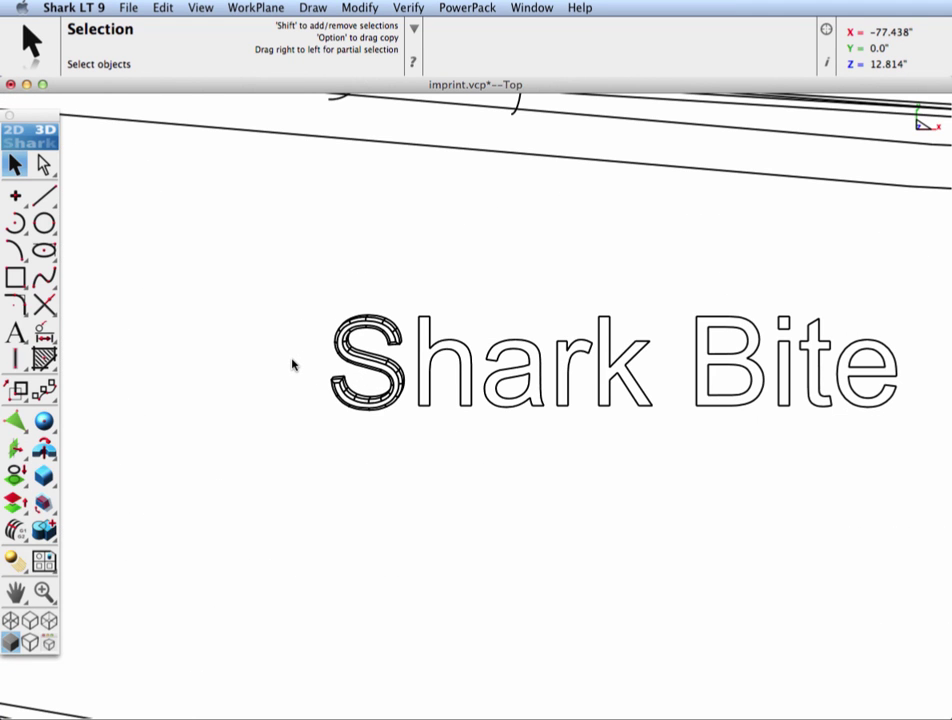
scroll(293, 365, down, 8)
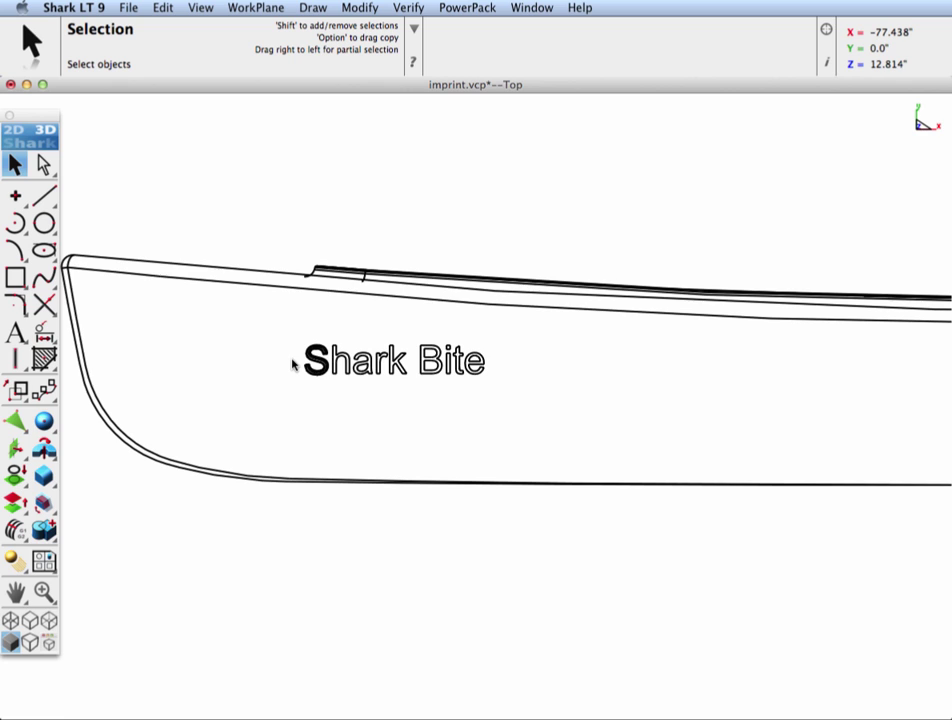
scroll(230, 330, down, 5)
Set the resolution of all canoe drawing curves in the view to Super Fine with Even Distribution enabled
mouse_move(172, 278)
mouse_down()
mouse_move(501, 410)
mouse_move(877, 447)
mouse_move(844, 440)
mouse_up()
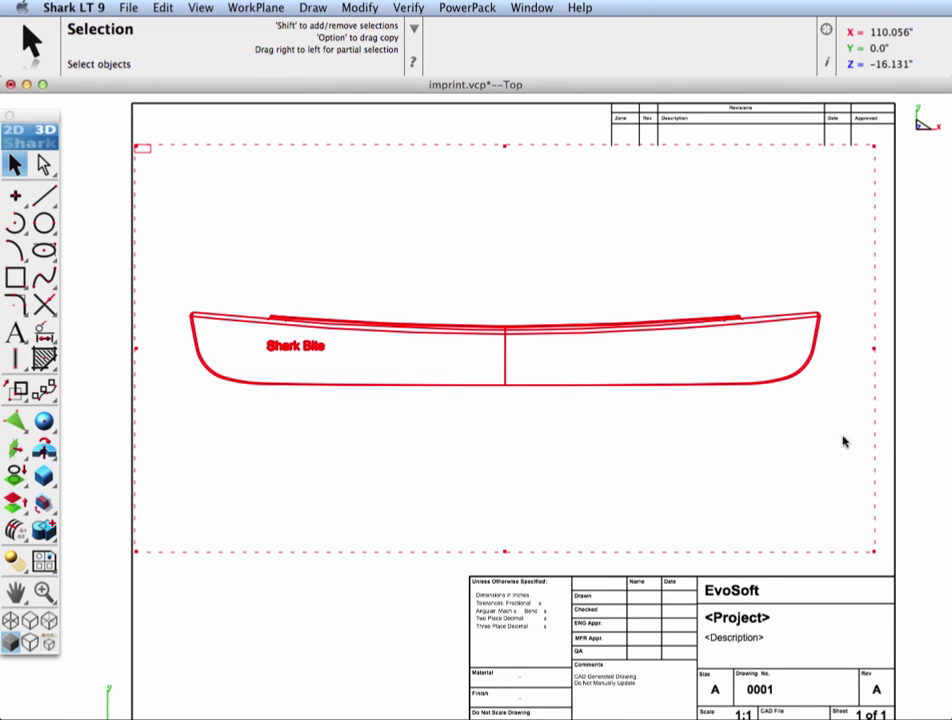
click(162, 7)
click(300, 260)
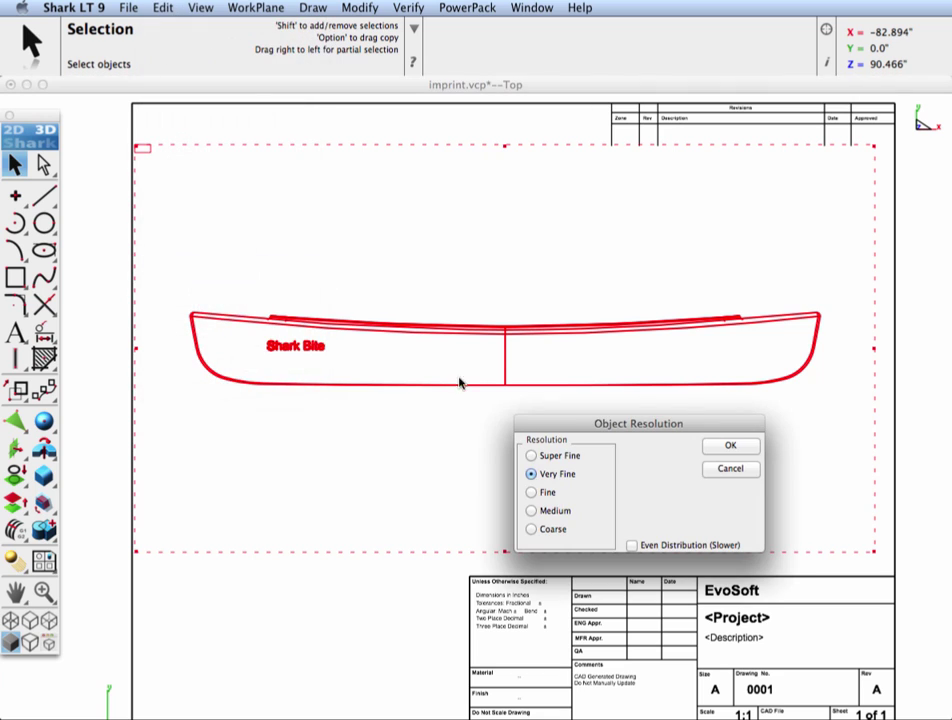
click(533, 456)
click(633, 546)
click(729, 446)
scroll(212, 323, up, 5)
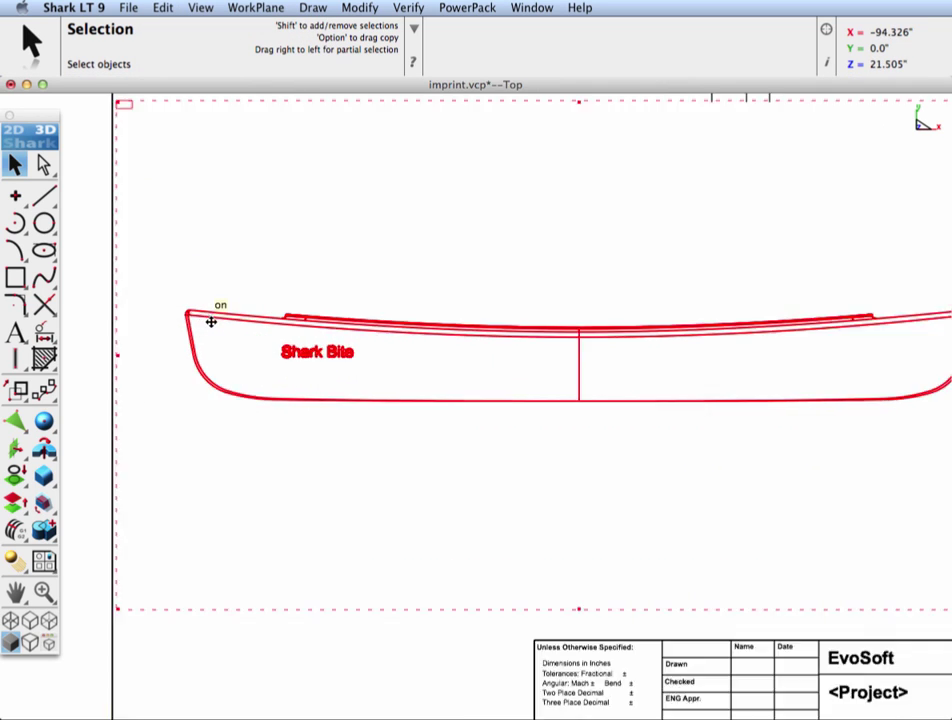
scroll(300, 355, up, 4)
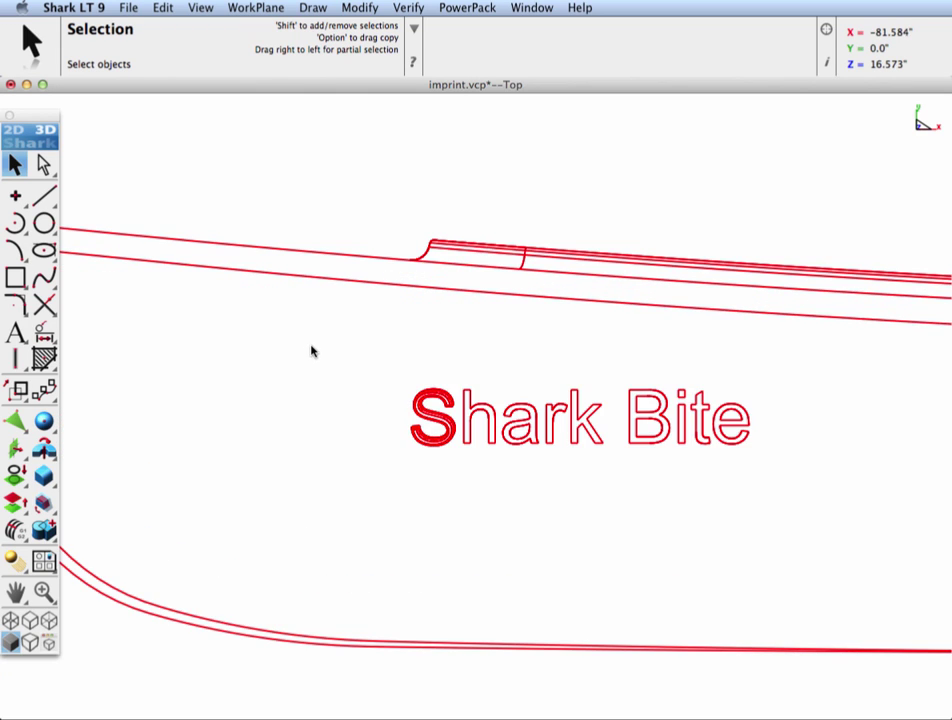
scroll(312, 349, up, 2)
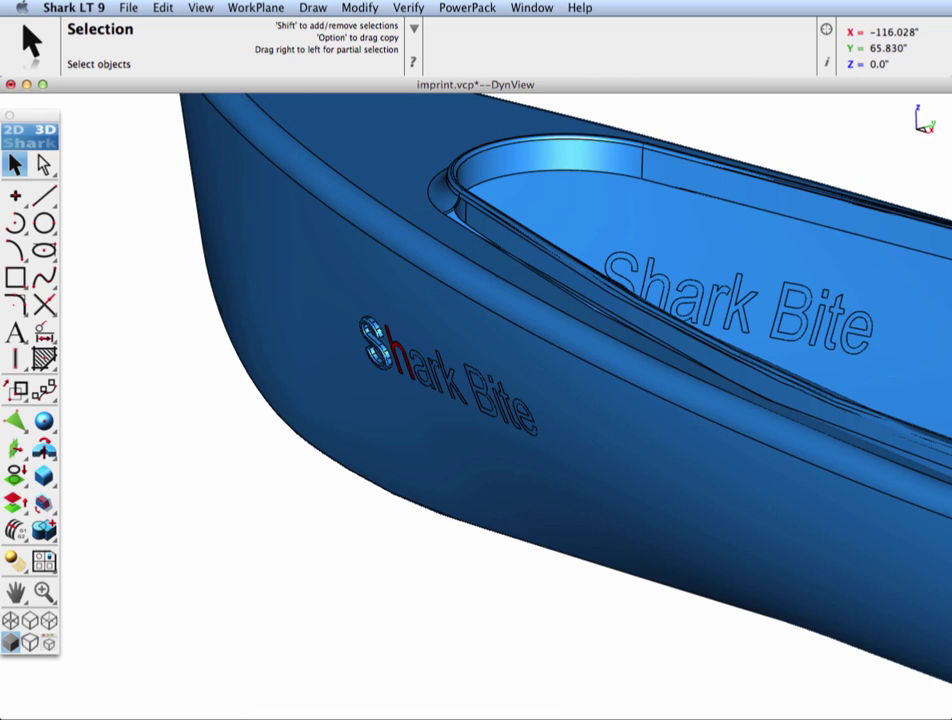
Isolate the canoe's STEPImport layer and make Layer1, which holds the original text, visible as well
drag(884, 88, 669, 131)
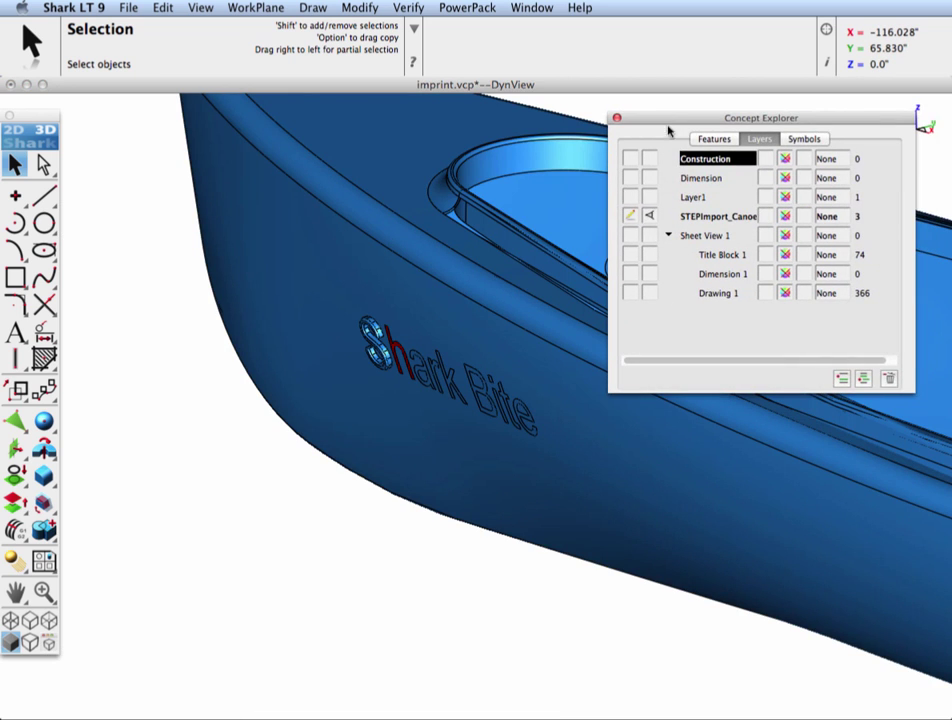
right_click(649, 218)
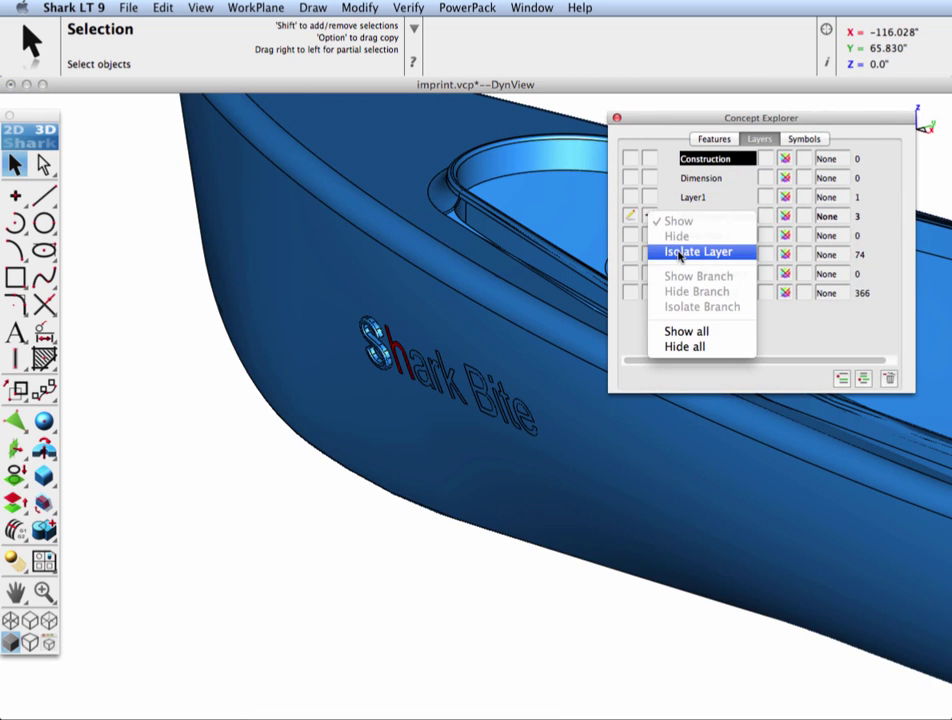
click(681, 252)
click(653, 196)
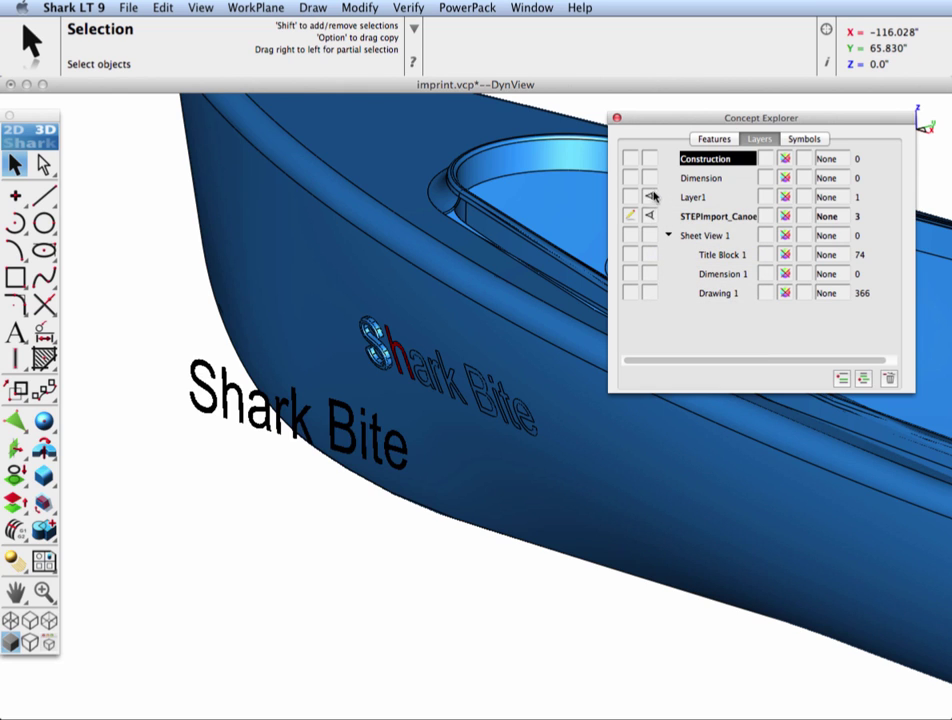
click(616, 119)
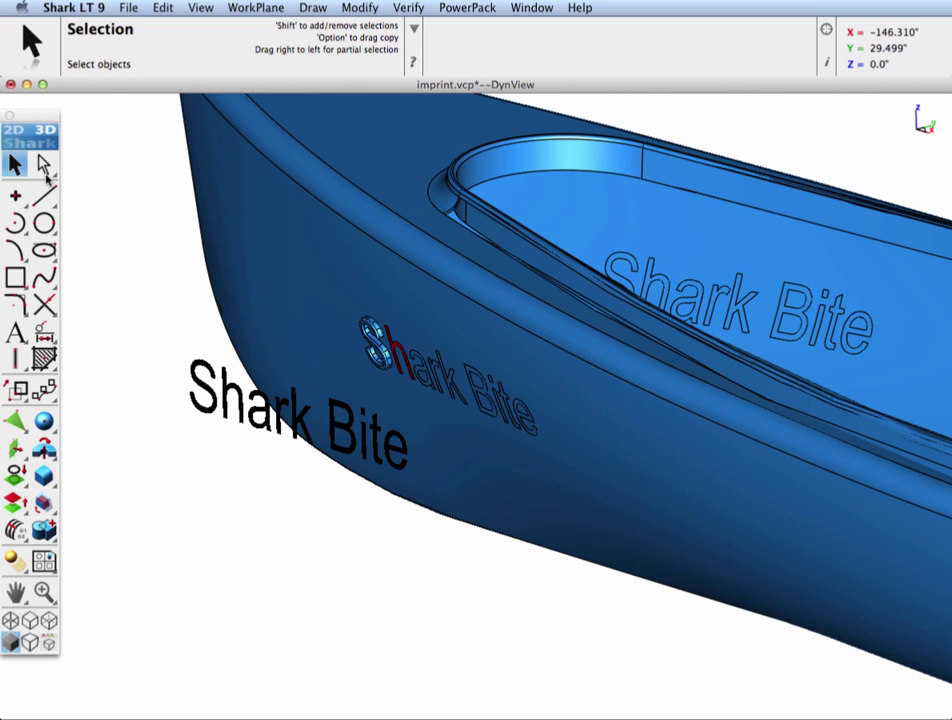
Select the original "Shark Bite" text and disable Enable Auto Resolve in the General preferences
click(219, 405)
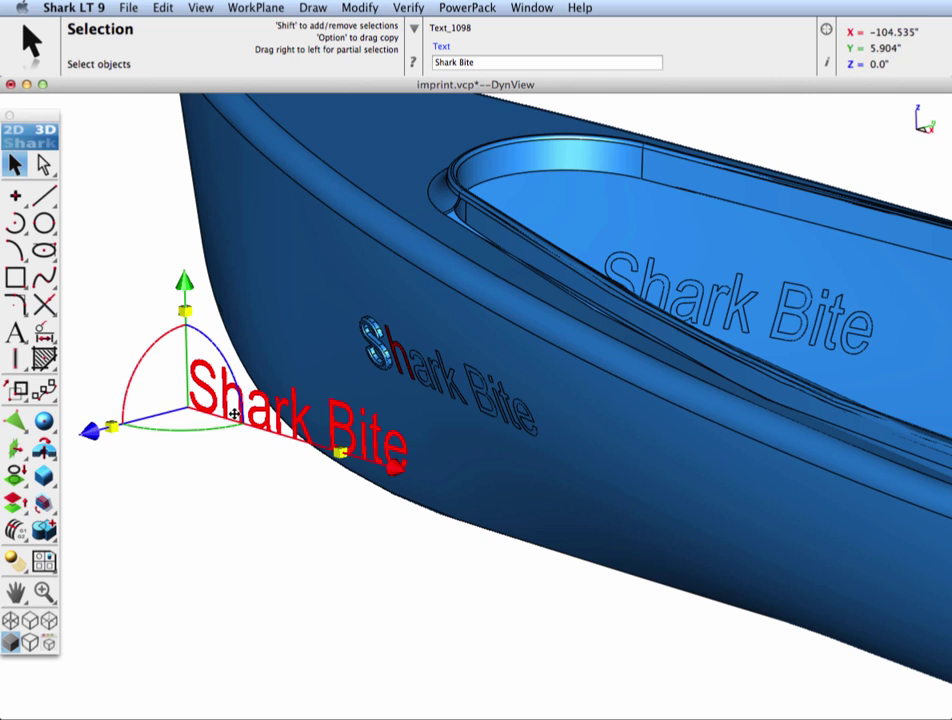
click(82, 7)
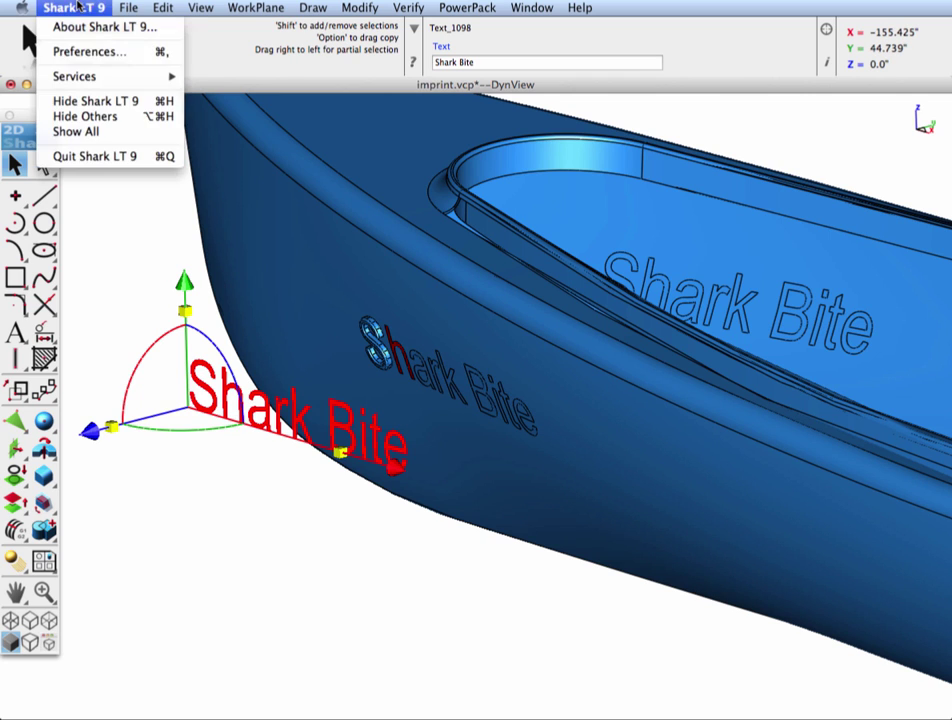
click(100, 51)
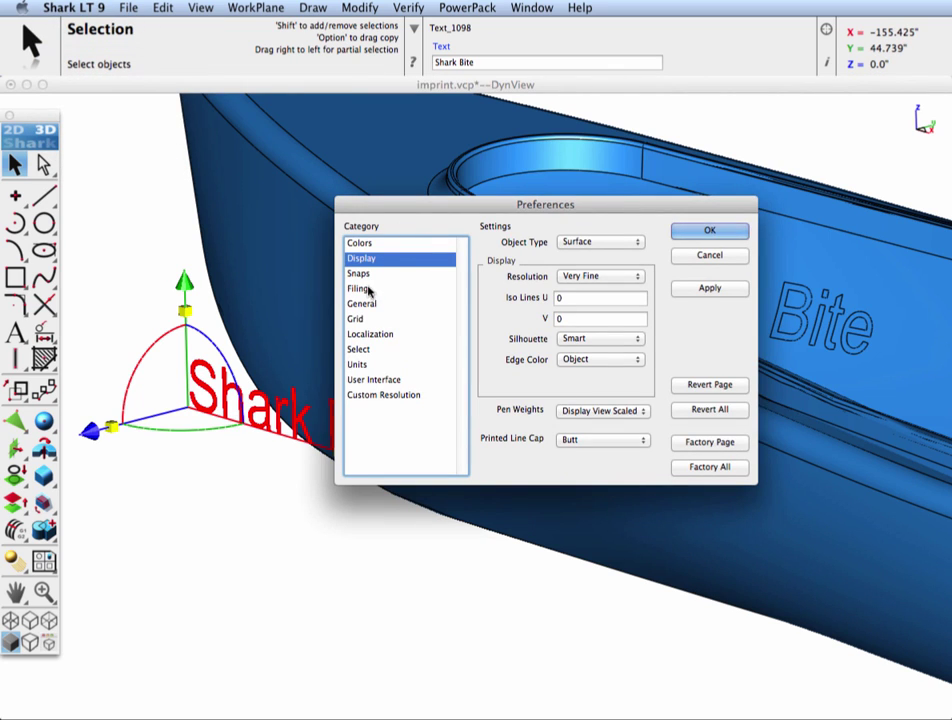
click(362, 304)
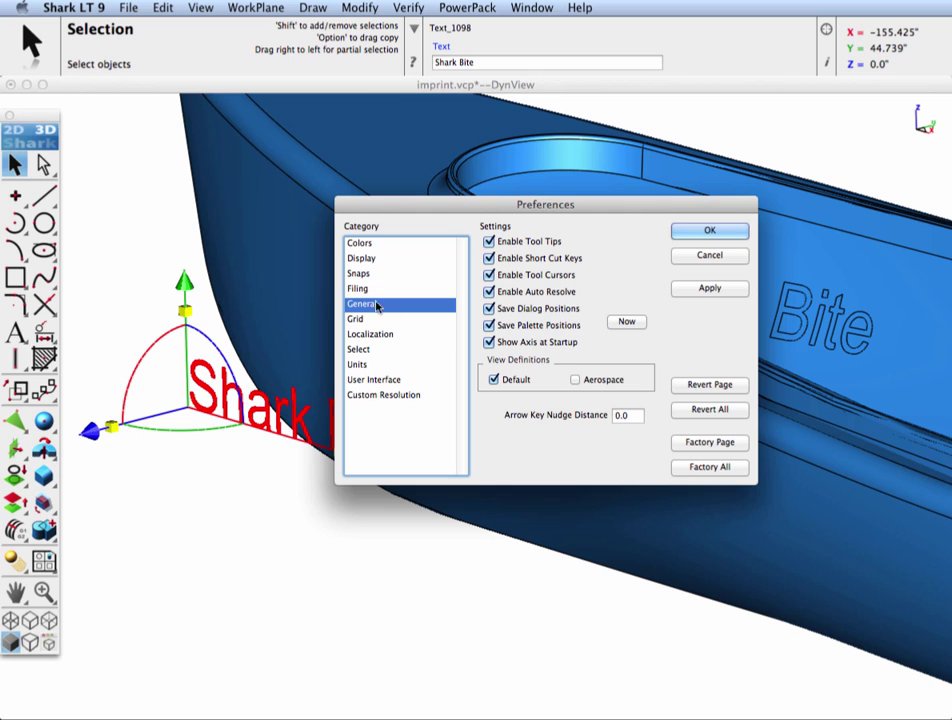
click(489, 291)
click(708, 231)
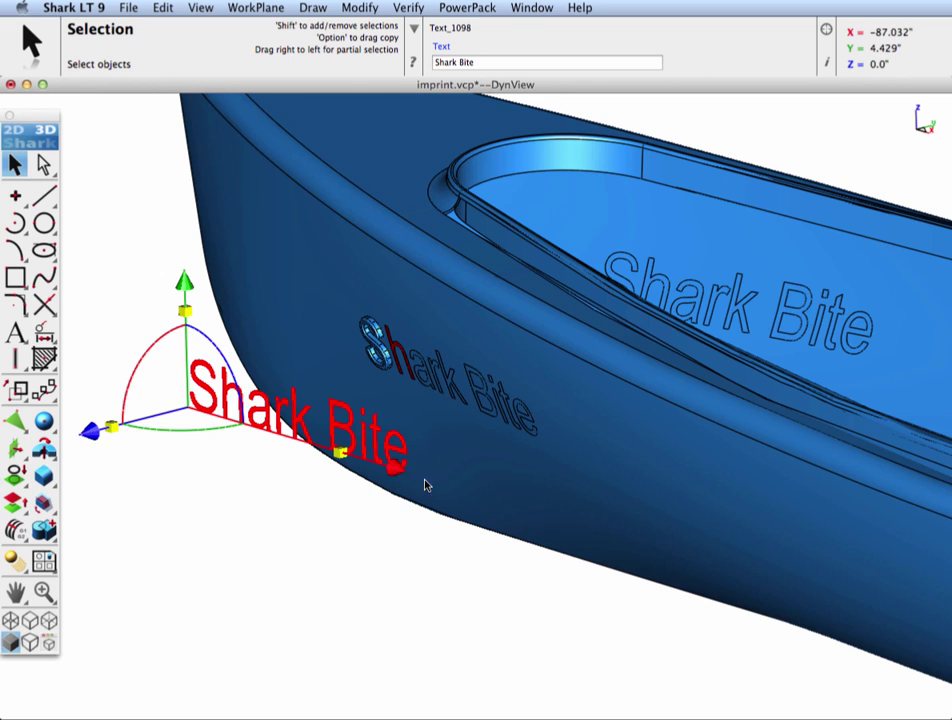
In the Front view, move the original "Shark Bite" text about 10.3 inches toward the bow and about 1.5 inches up
key(super+3)
key(super+f)
middle_drag(196, 503, 480, 514)
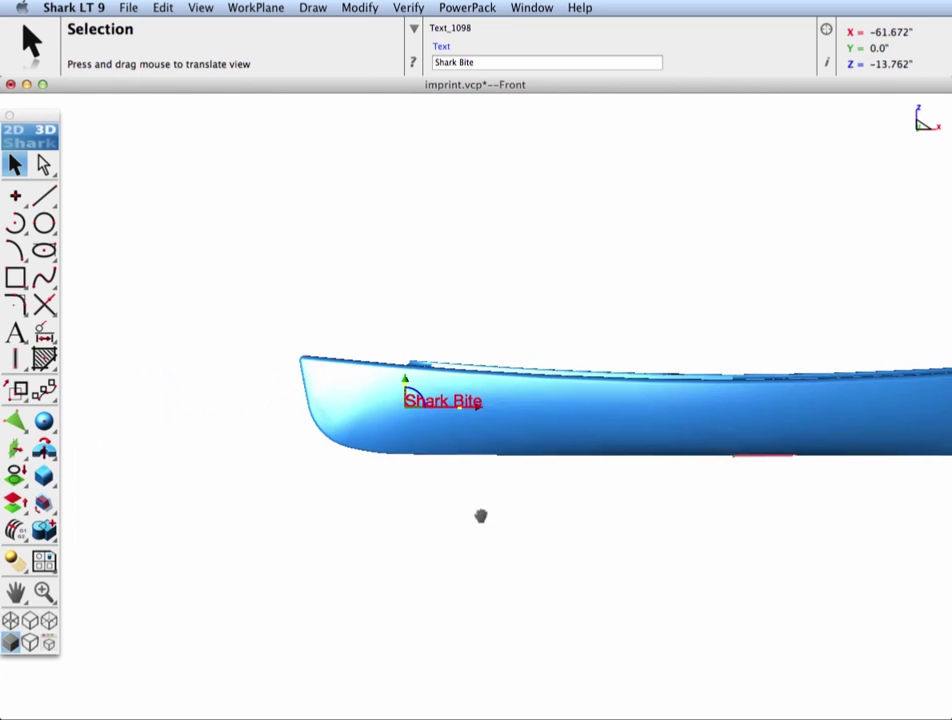
scroll(337, 395, up, 5)
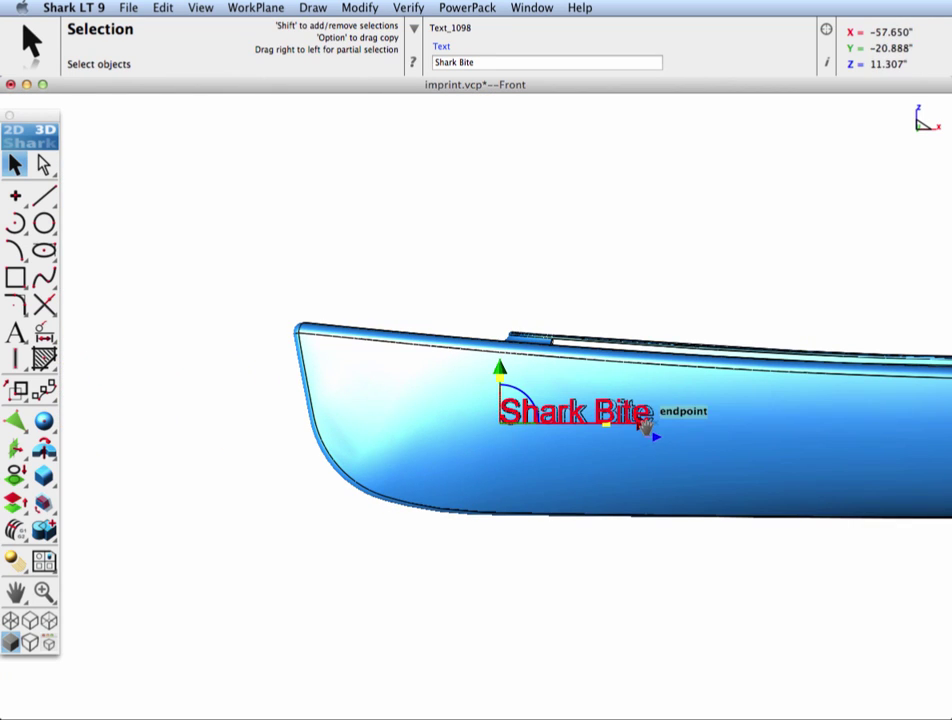
drag(643, 425, 561, 432)
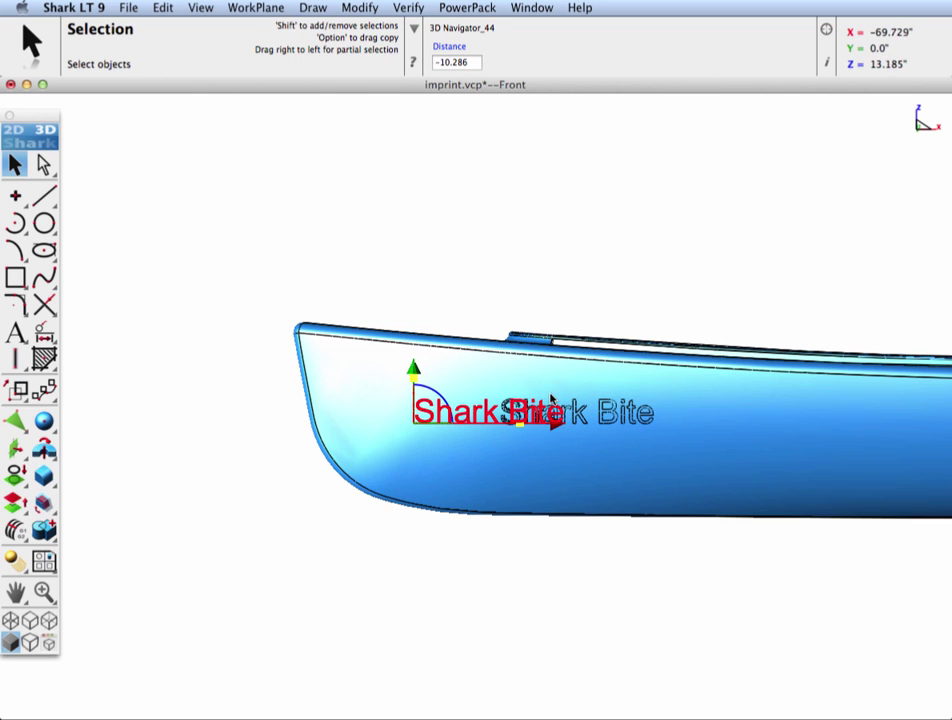
drag(415, 366, 413, 350)
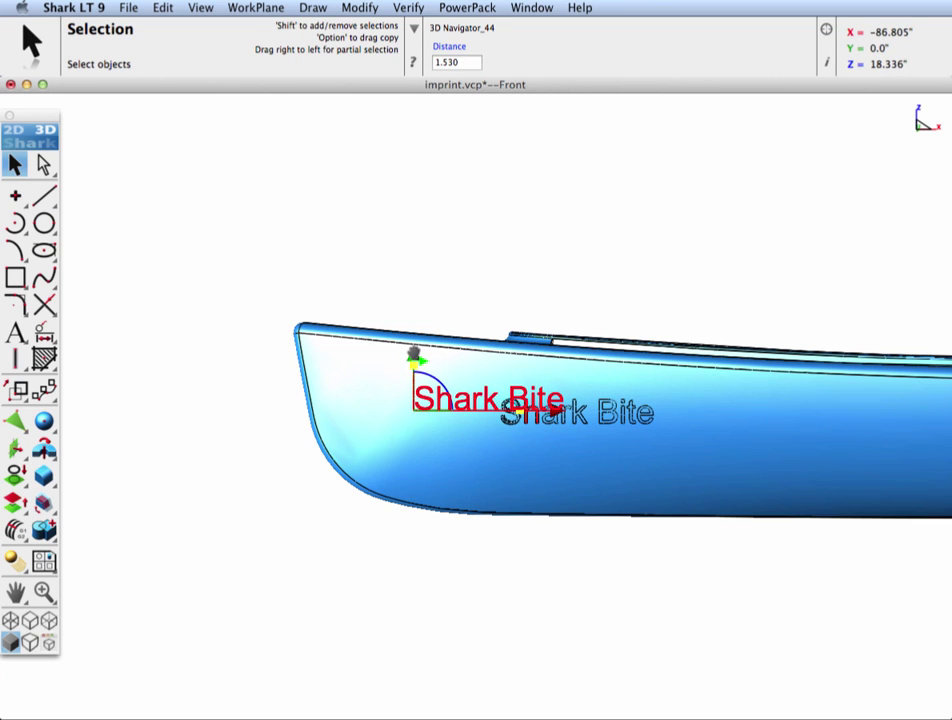
click(525, 272)
Resolve the model to update the imprint from the moved text, and inspect the "Shark Bite" lettering on the hull
key(super+i)
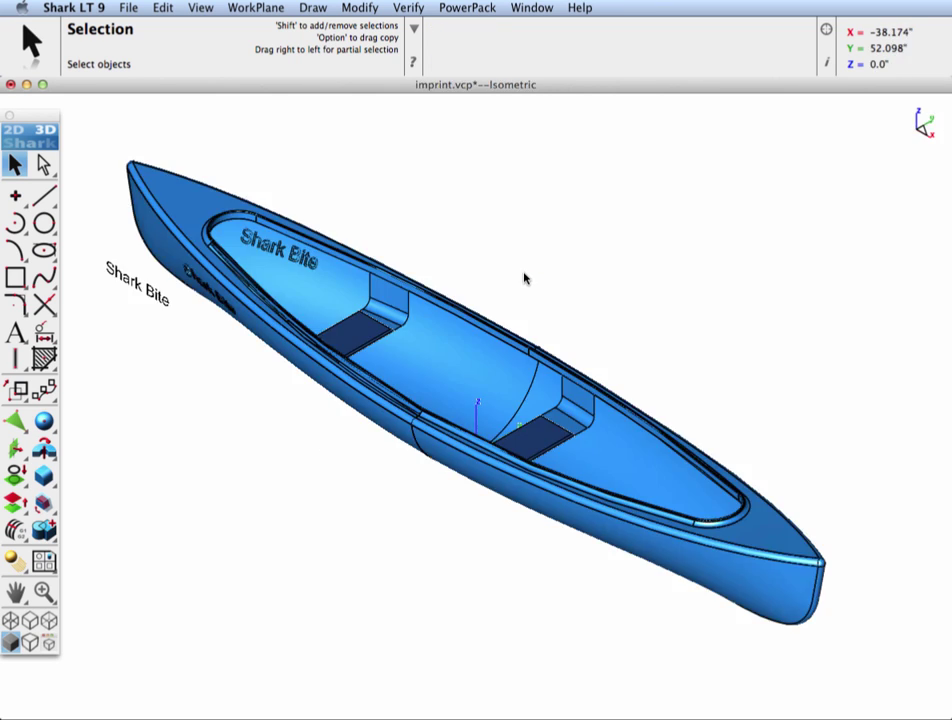
scroll(113, 262, up, 3)
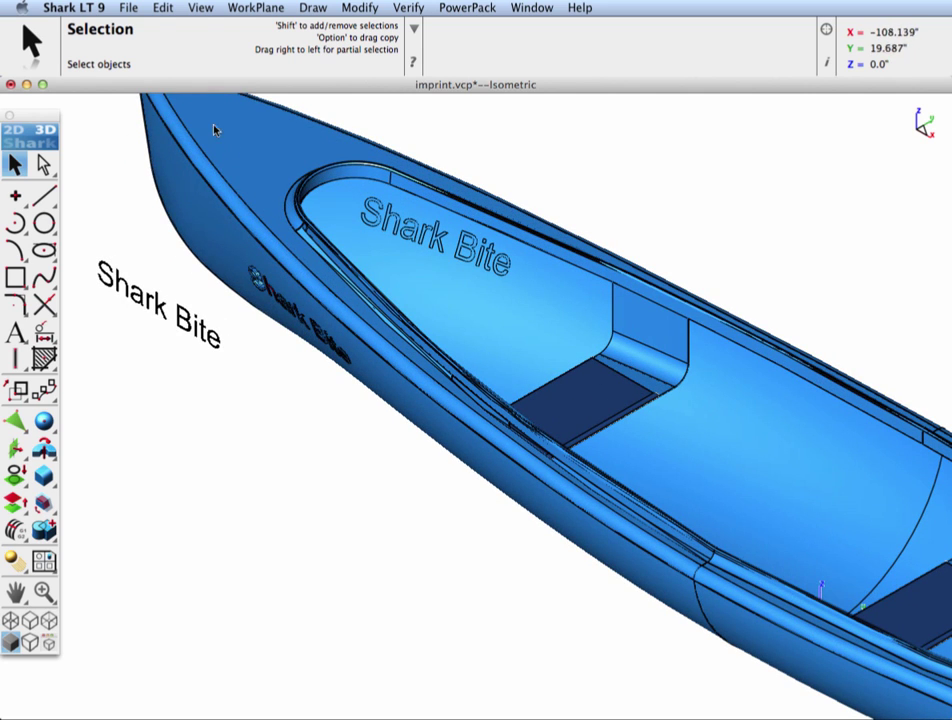
click(163, 8)
click(220, 358)
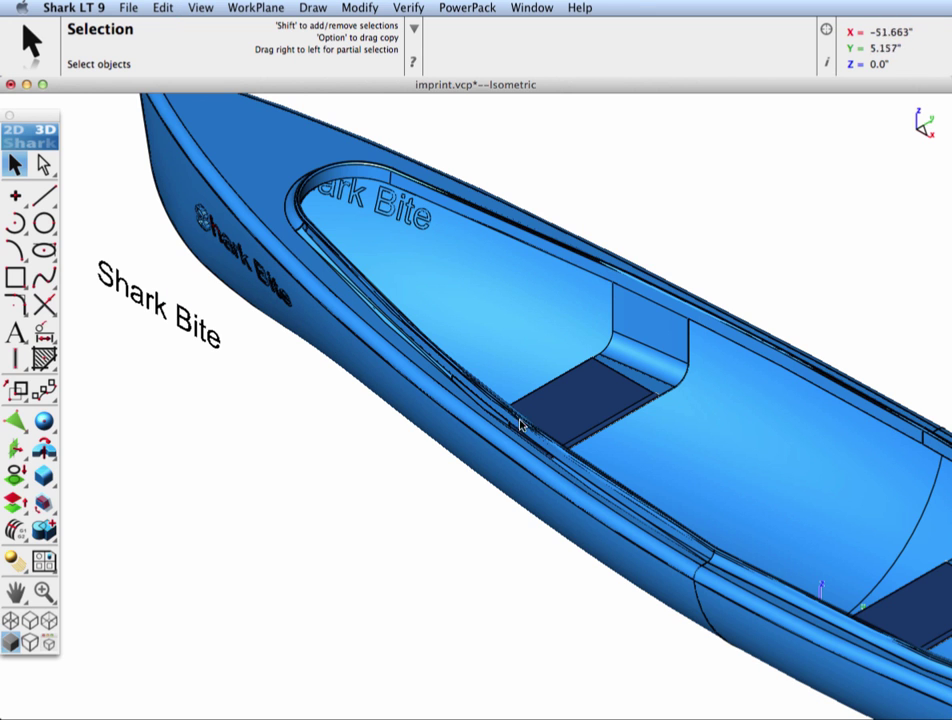
middle_drag(545, 412, 572, 371)
scroll(115, 316, up, 5)
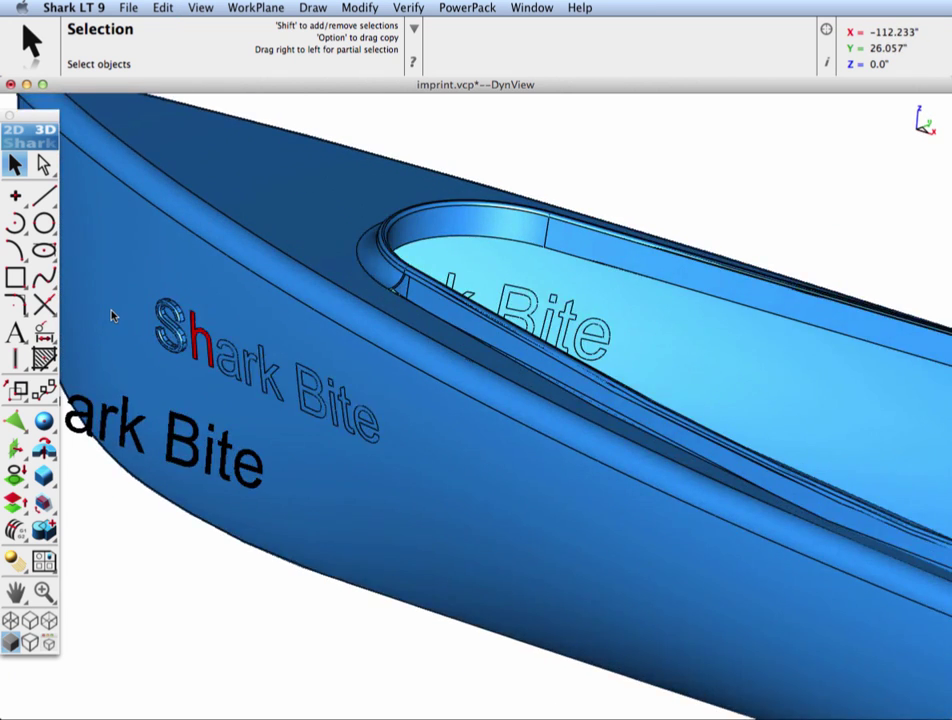
scroll(150, 335, down, 5)
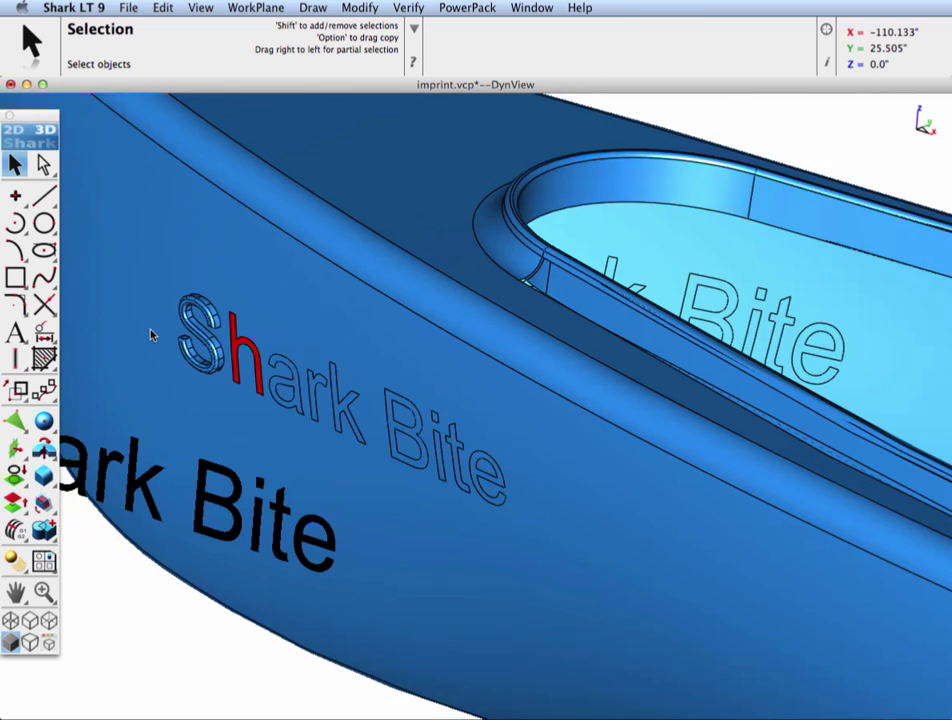
Isolate the Sheet View 1 layer branch and show the whole drawing sheet in the Top view
click(546, 6)
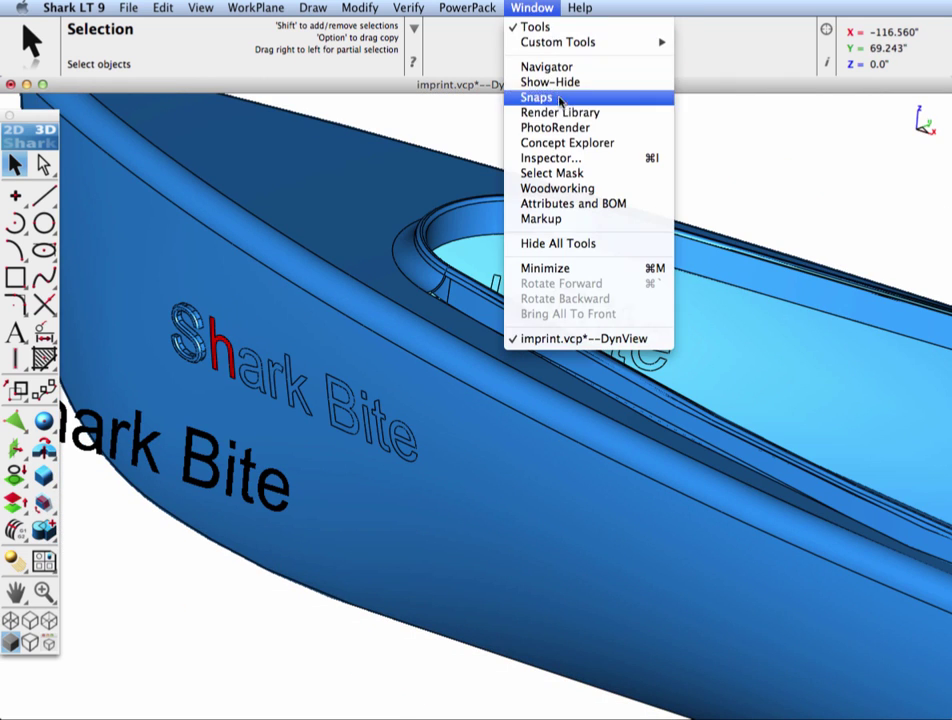
click(560, 142)
click(760, 140)
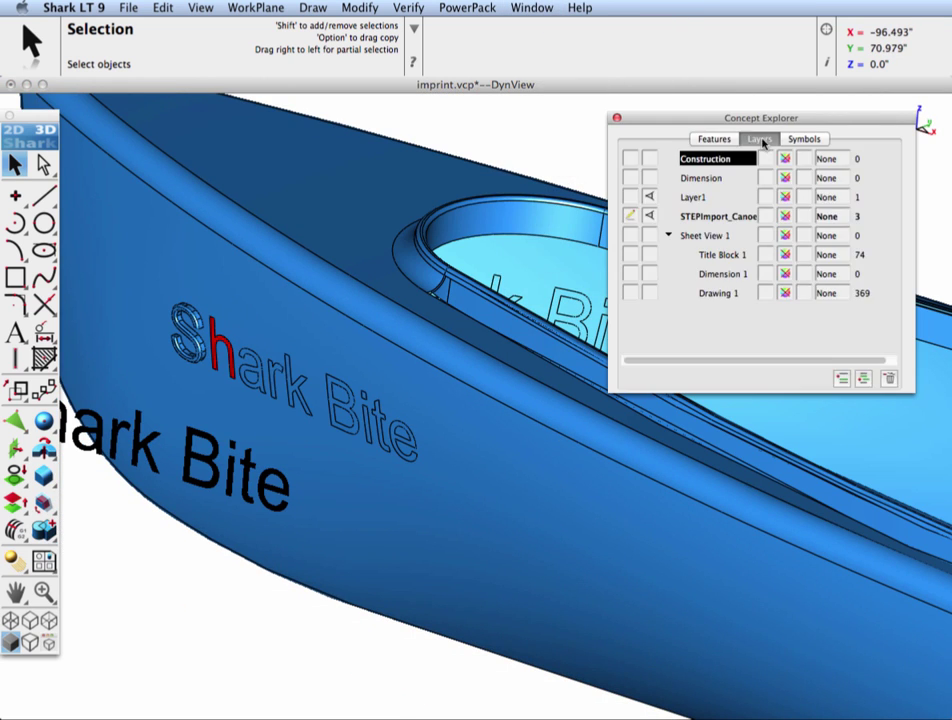
right_click(651, 237)
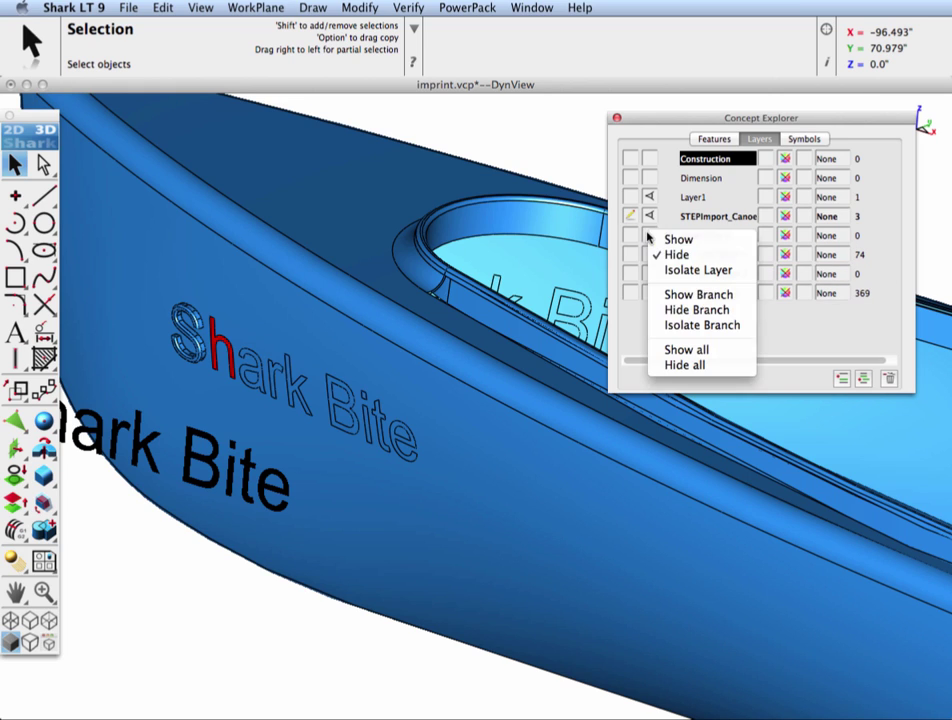
click(691, 328)
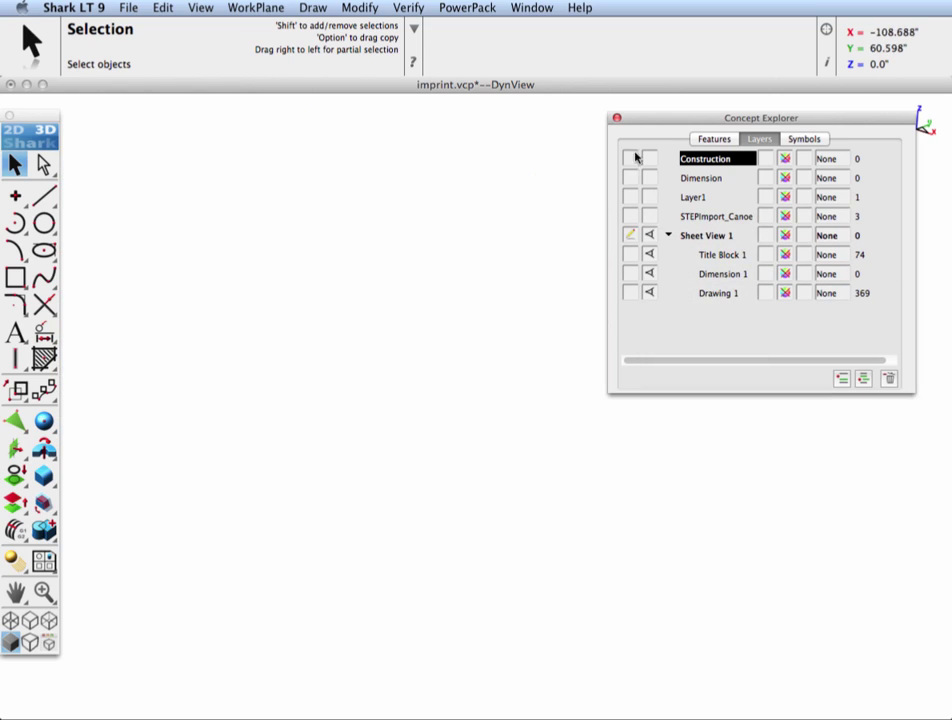
drag(690, 121, 719, 127)
click(646, 123)
key(super+1)
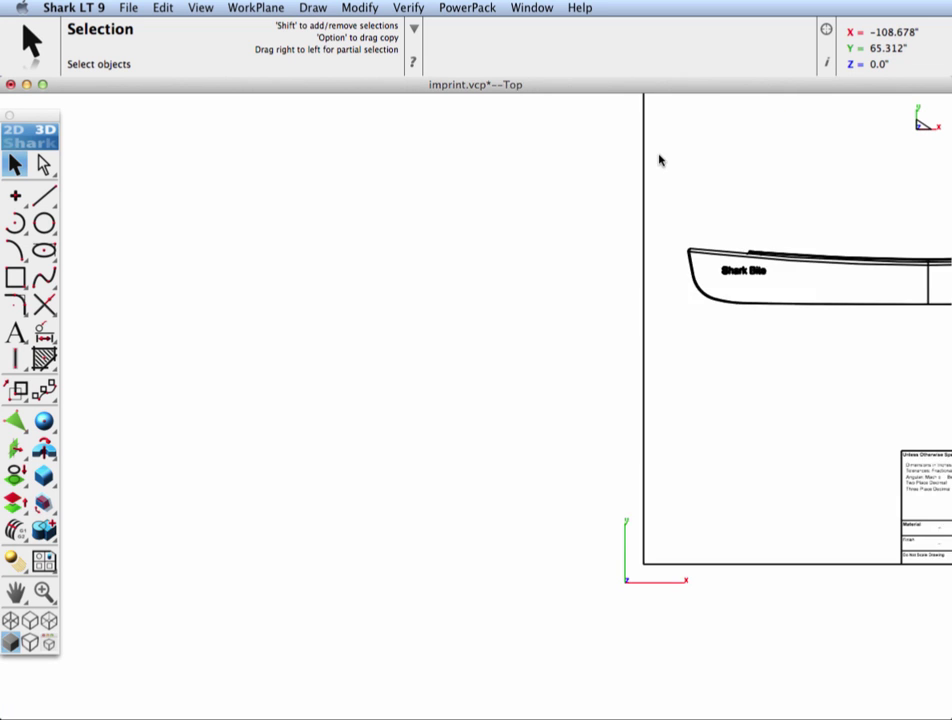
key(super+f)
Set the Front drawing view's edge display to Phong with Edges and inspect the shaded canoe on the sheet
scroll(229, 341, up, 5)
scroll(231, 343, up, 5)
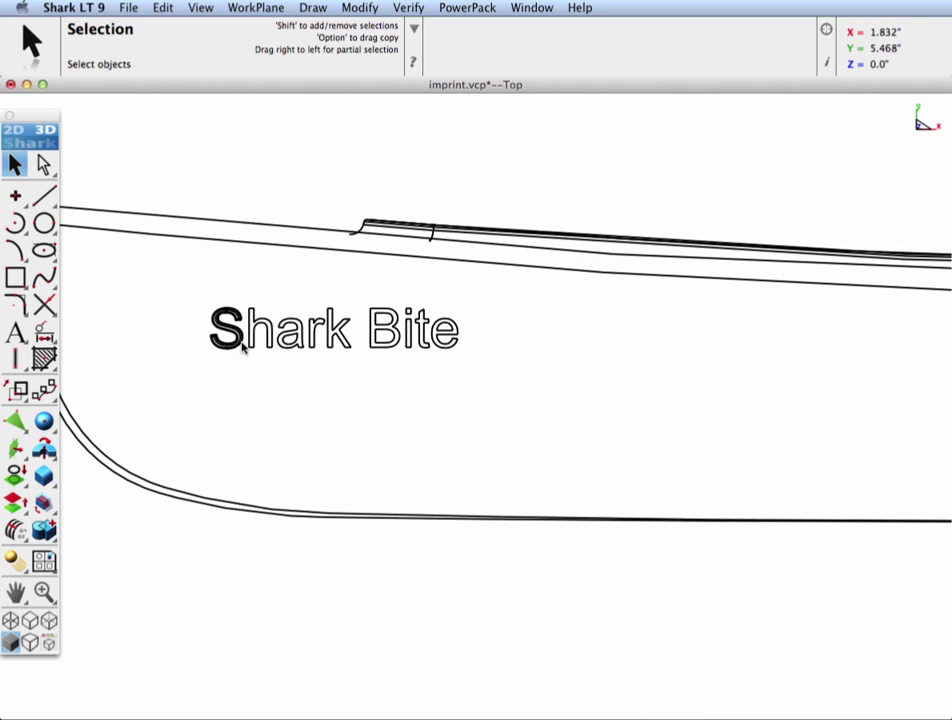
scroll(226, 345, down, 3)
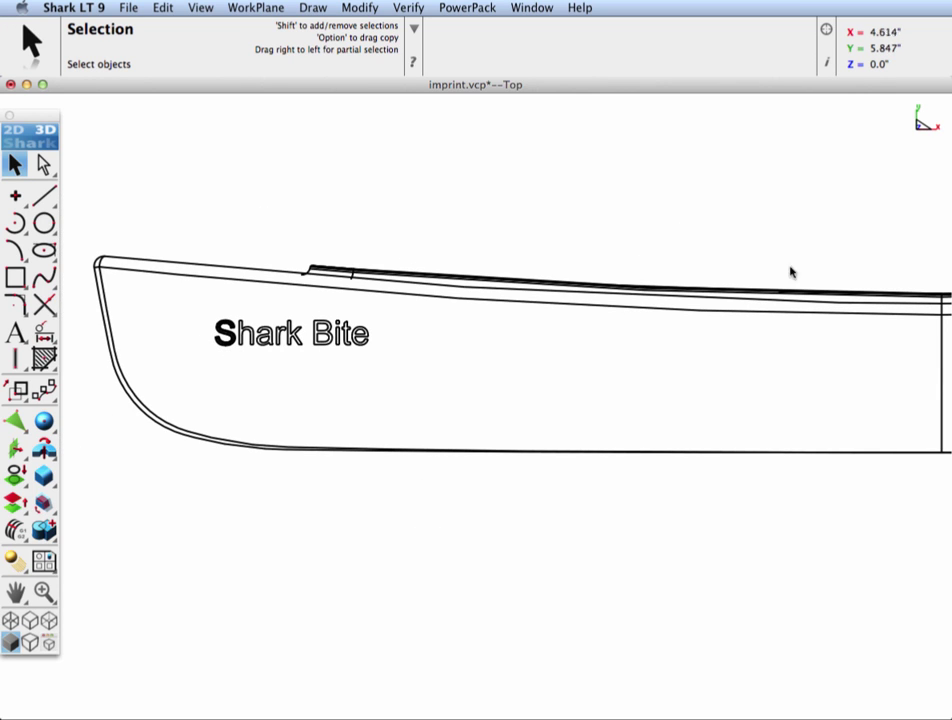
right_click(650, 218)
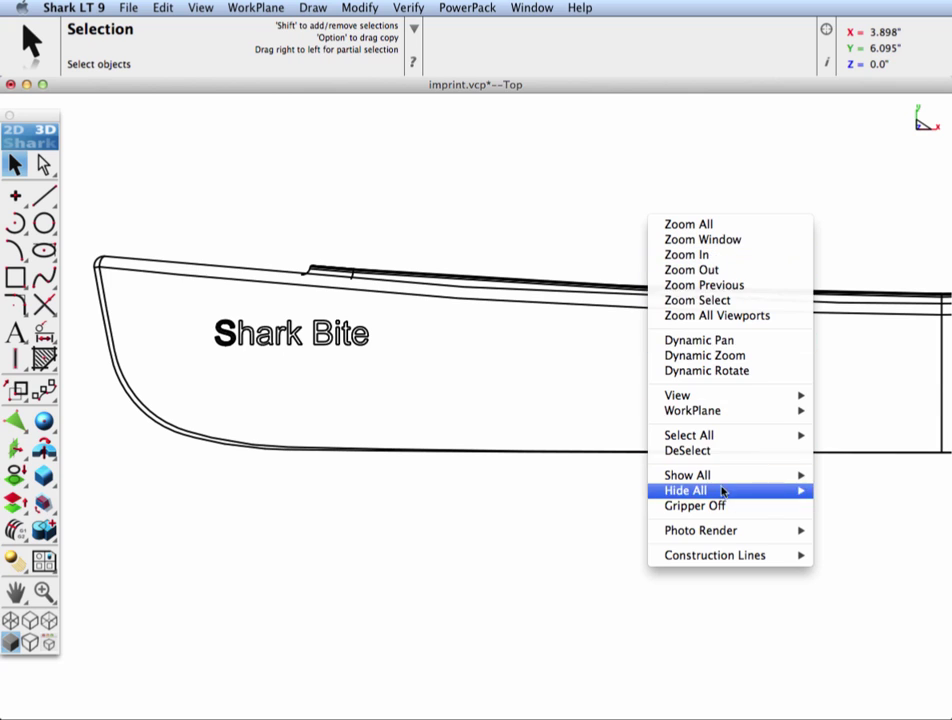
click(582, 236)
right_click(582, 236)
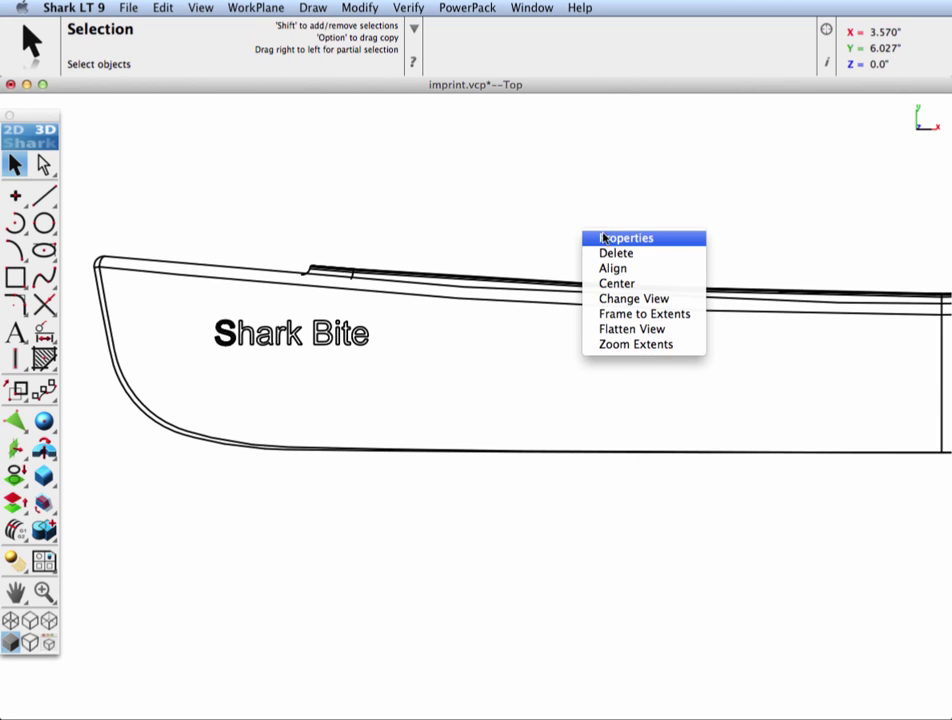
click(603, 238)
click(347, 313)
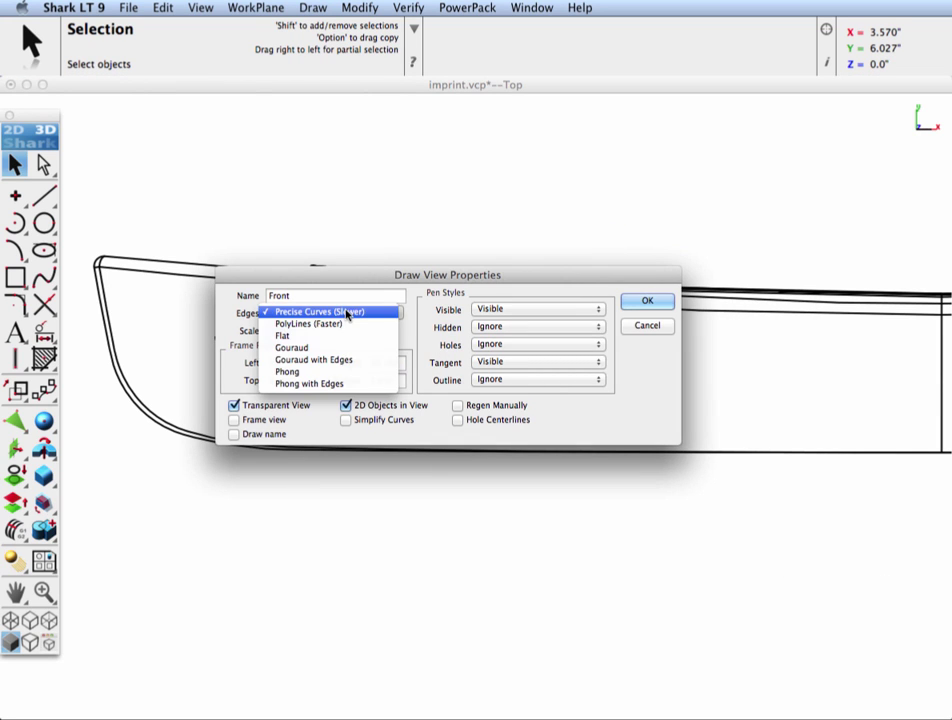
click(340, 388)
click(646, 301)
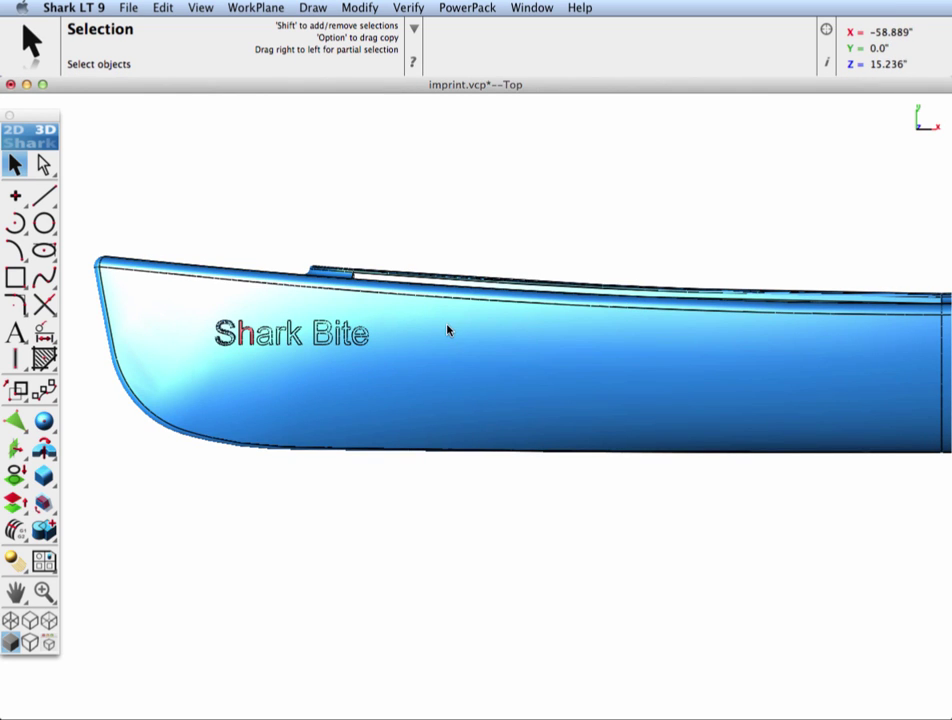
scroll(446, 329, down, 3)
scroll(410, 330, down, 2)
scroll(377, 310, up, 2)
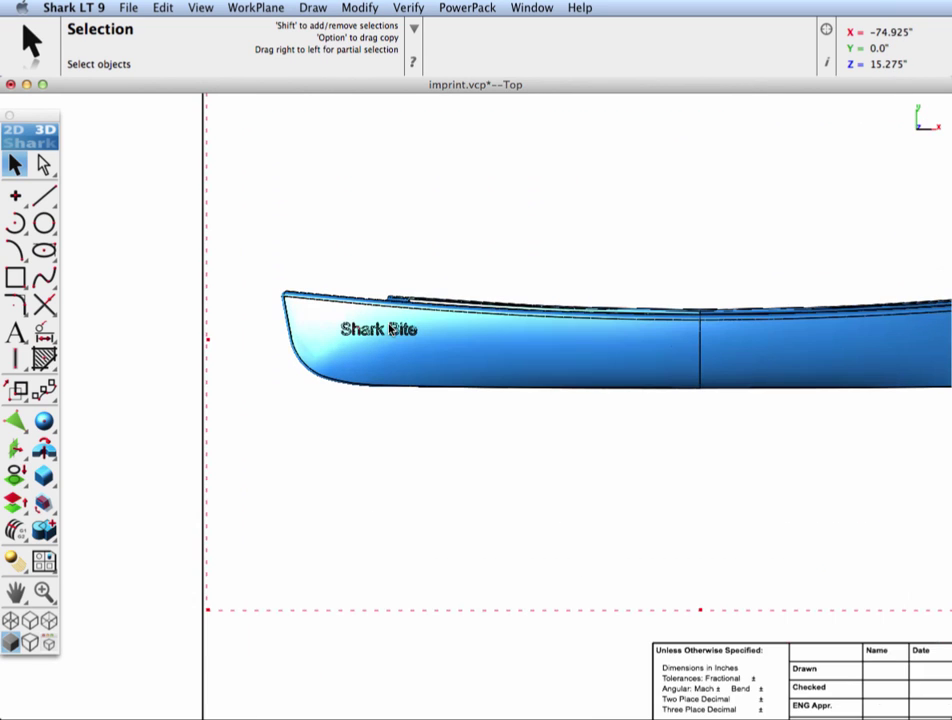